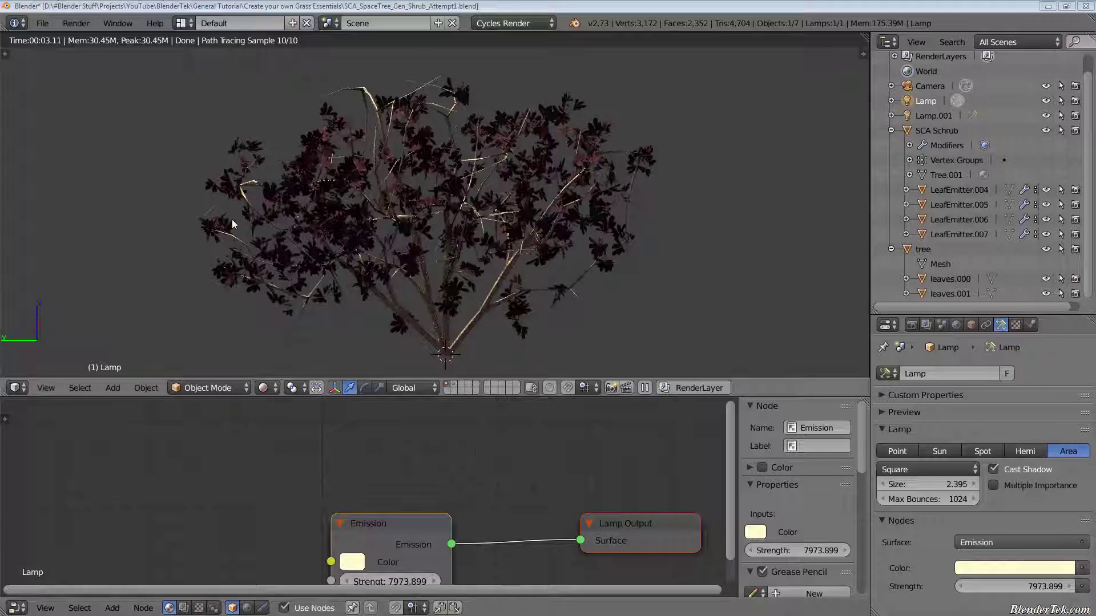
# Look up the SCA Tree Generator add-on's details in the Preferences add-ons list, then close Preferences.
pyautogui.click(44, 24)
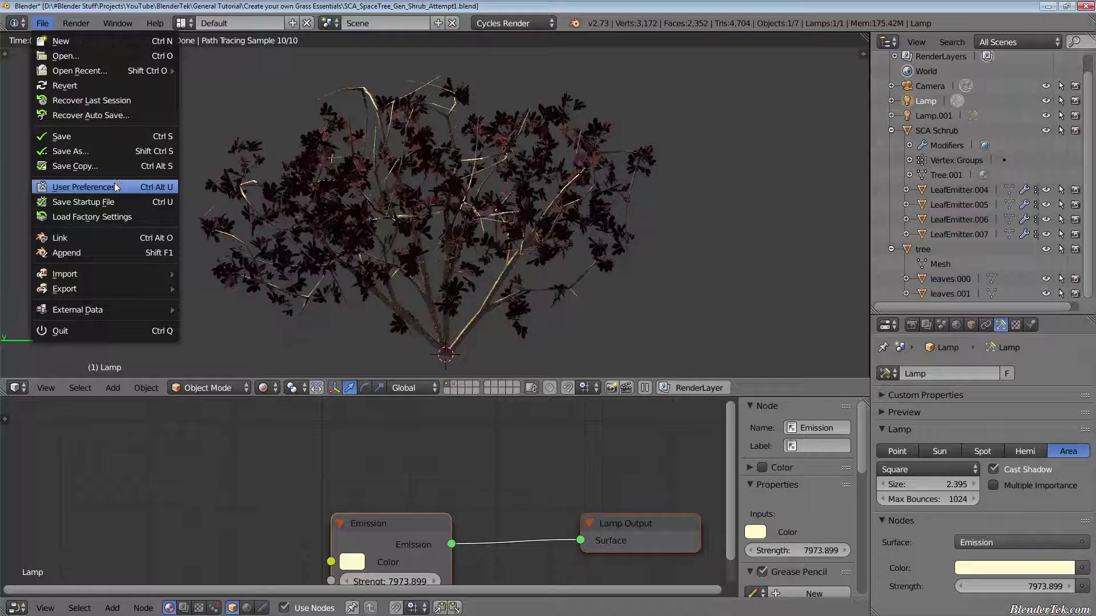
pyautogui.click(86, 188)
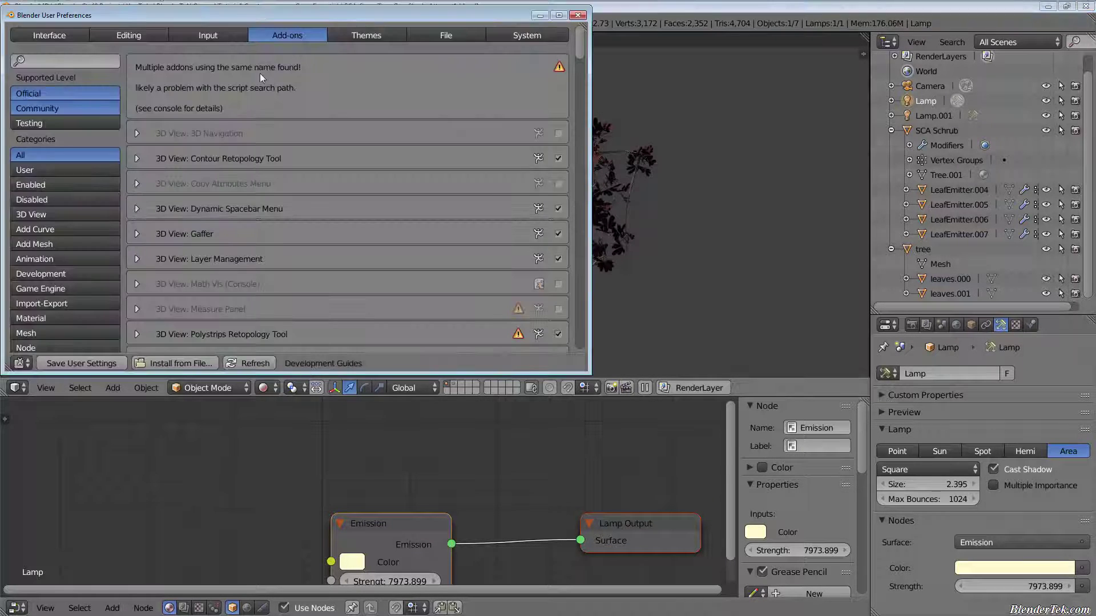
pyautogui.click(107, 82)
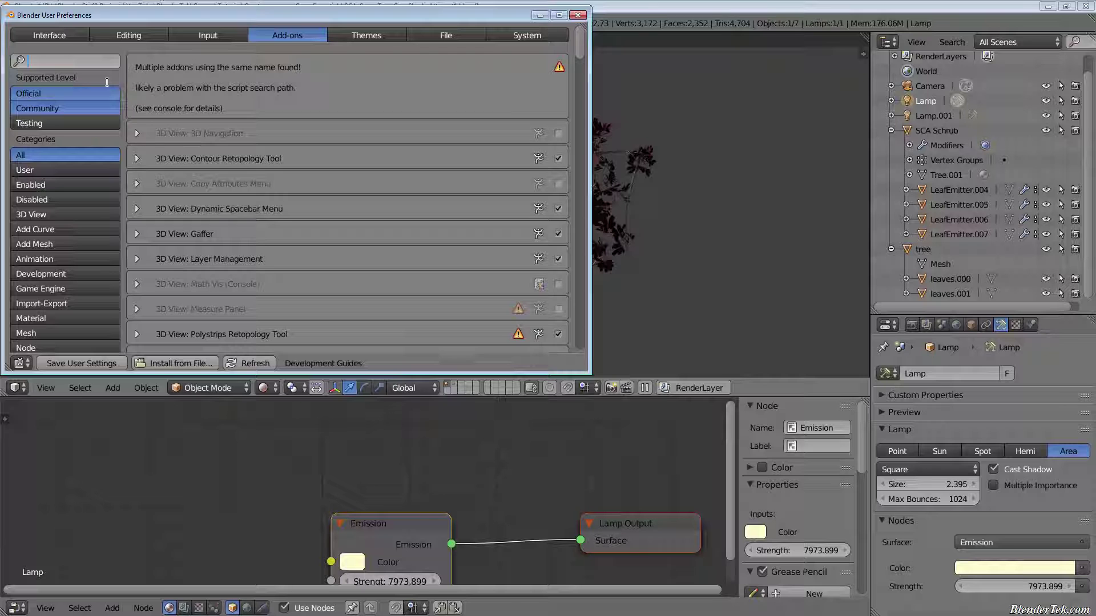
pyautogui.write('scxa')
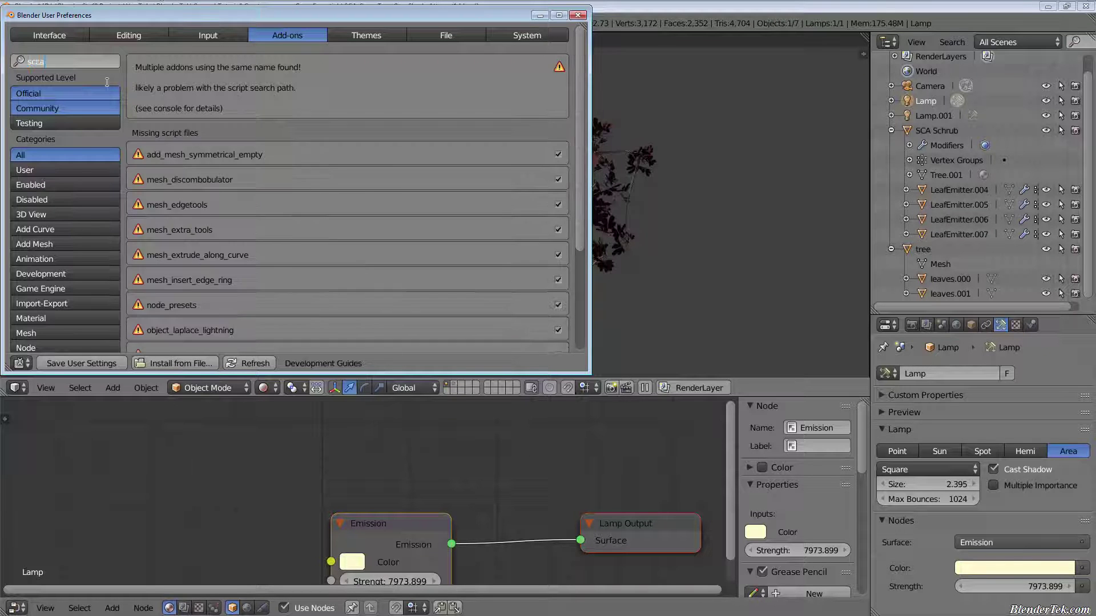
pyautogui.write('a')
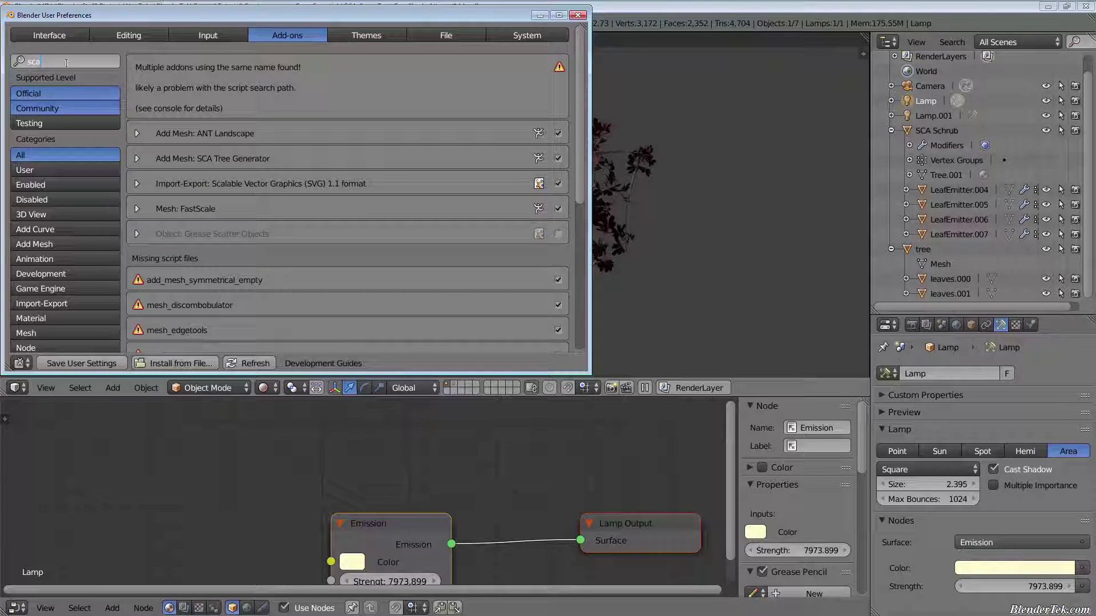
pyautogui.click(138, 159)
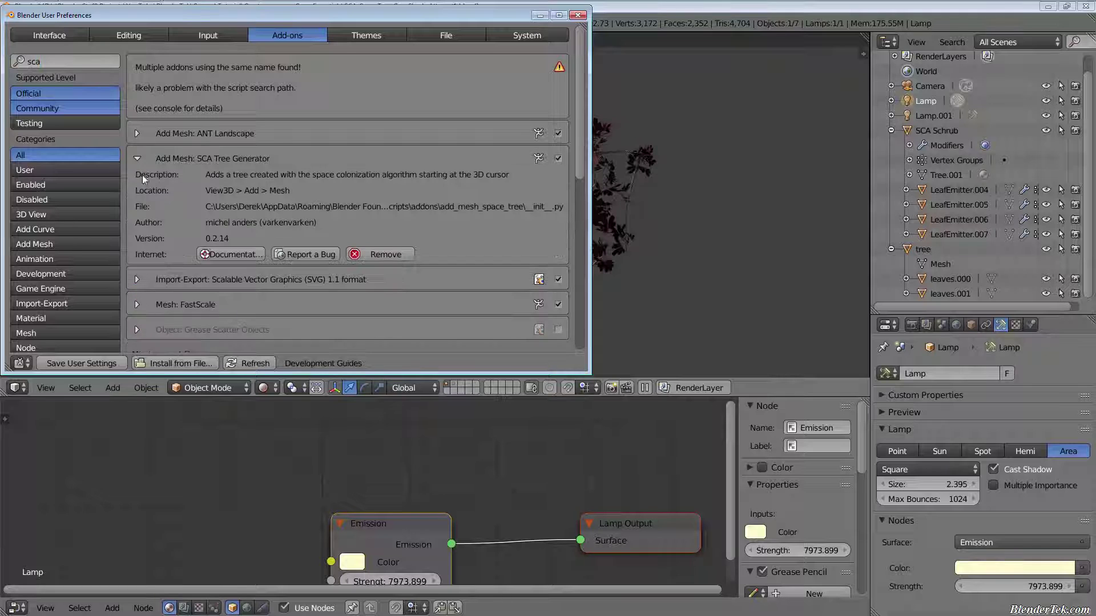
pyautogui.click(578, 15)
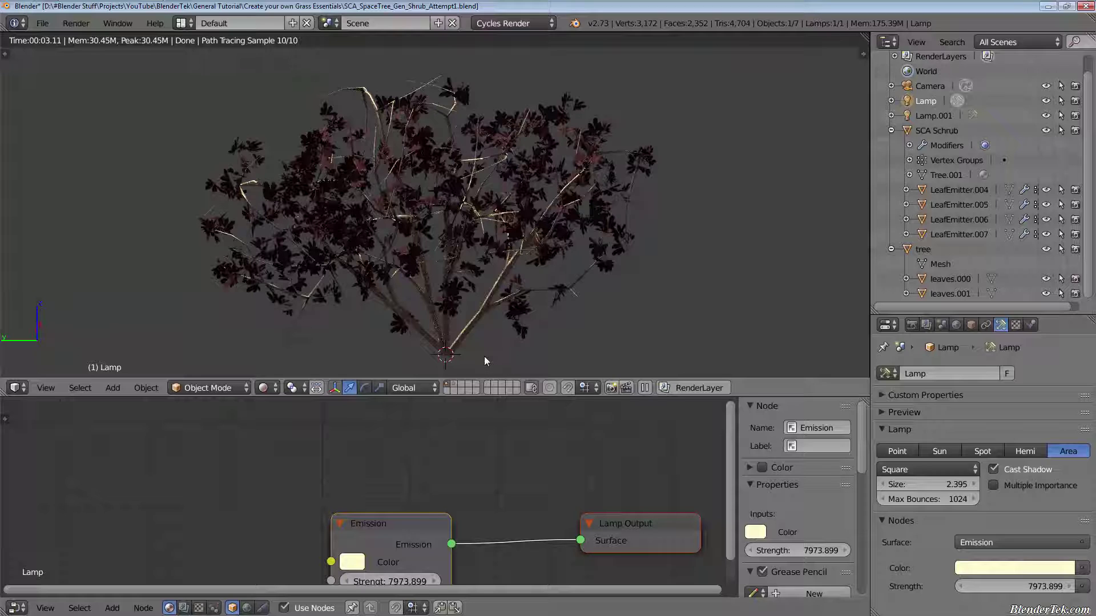
# Switch the viewport to Solid shading and zoom in and out on the shrub.
pyautogui.scroll(4, 471, 355)
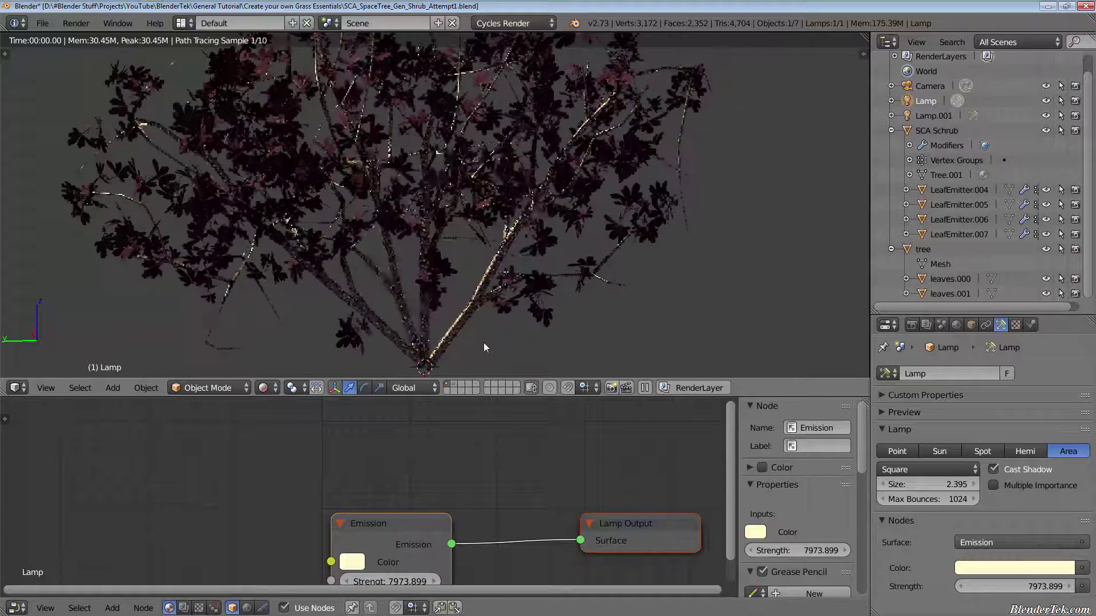
pyautogui.scroll(-4, 484, 342)
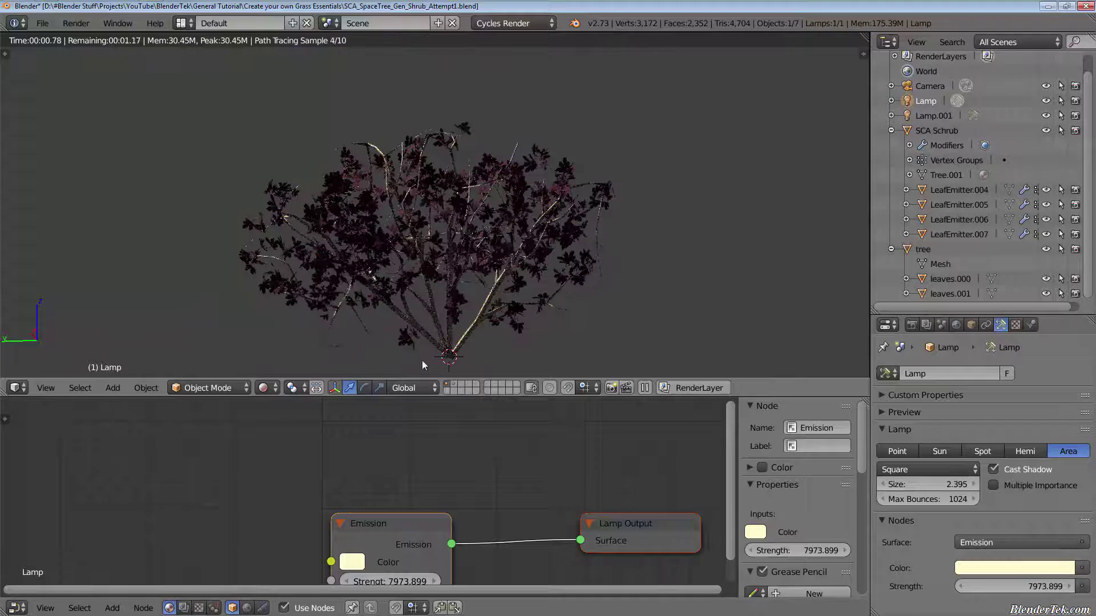
pyautogui.click(271, 392)
pyautogui.click(288, 337)
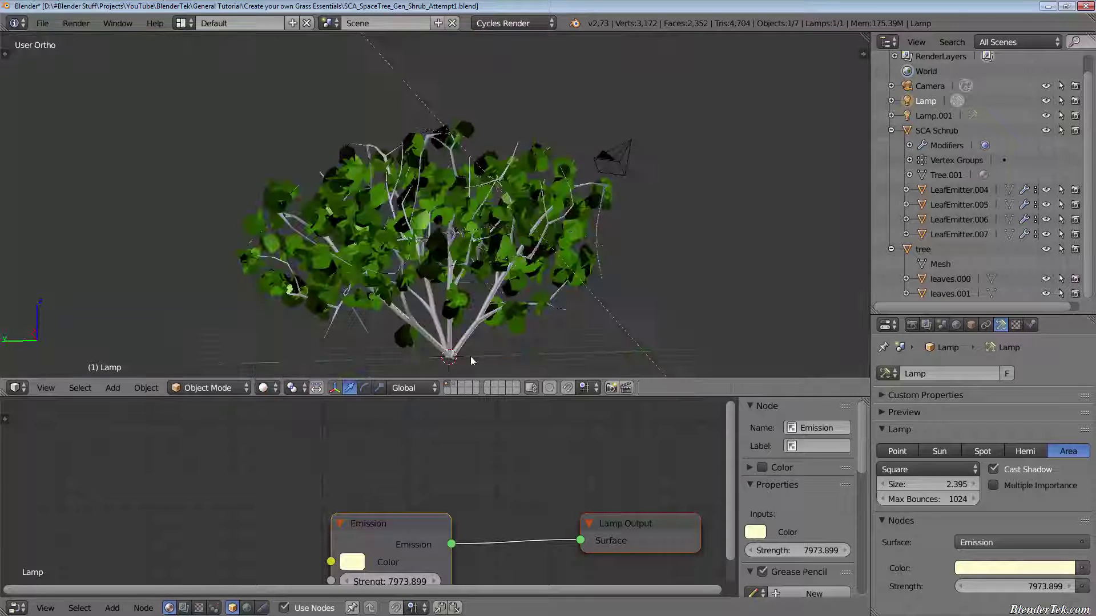
pyautogui.scroll(4, 471, 361)
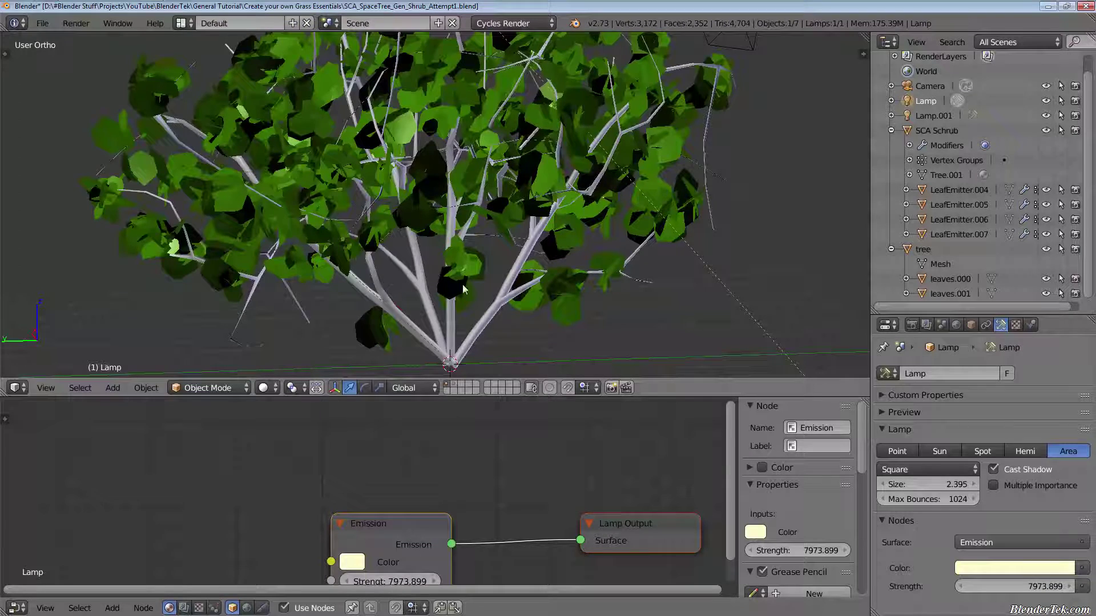
pyautogui.scroll(-3, 467, 226)
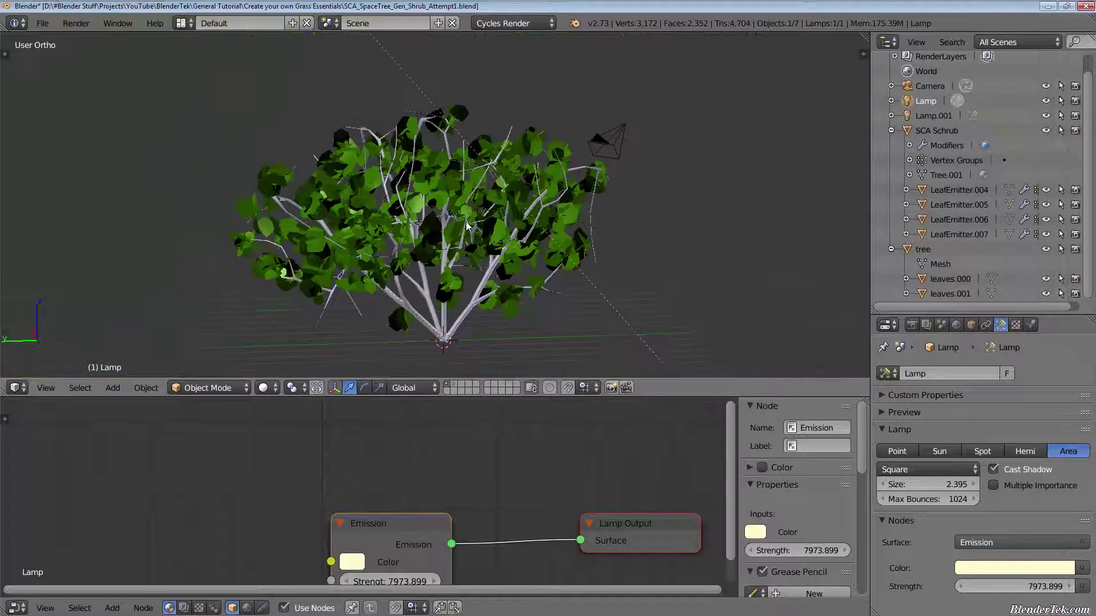
pyautogui.scroll(3, 467, 225)
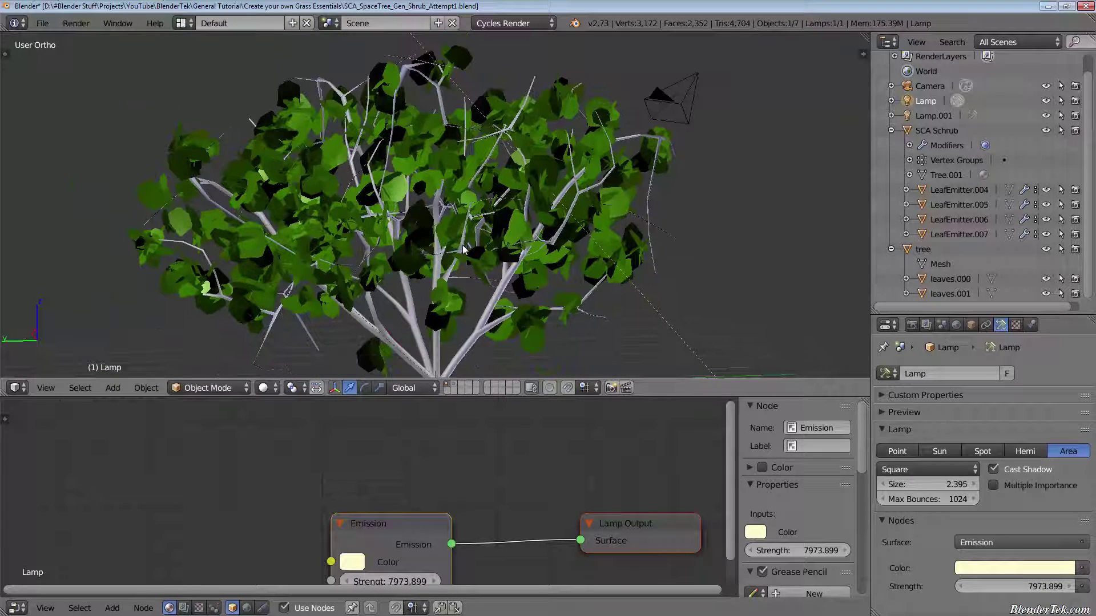
pyautogui.scroll(-2, 463, 245)
# Select the SCA Schrub object and put it into Edit Mode.
pyautogui.rightClick(444, 349)
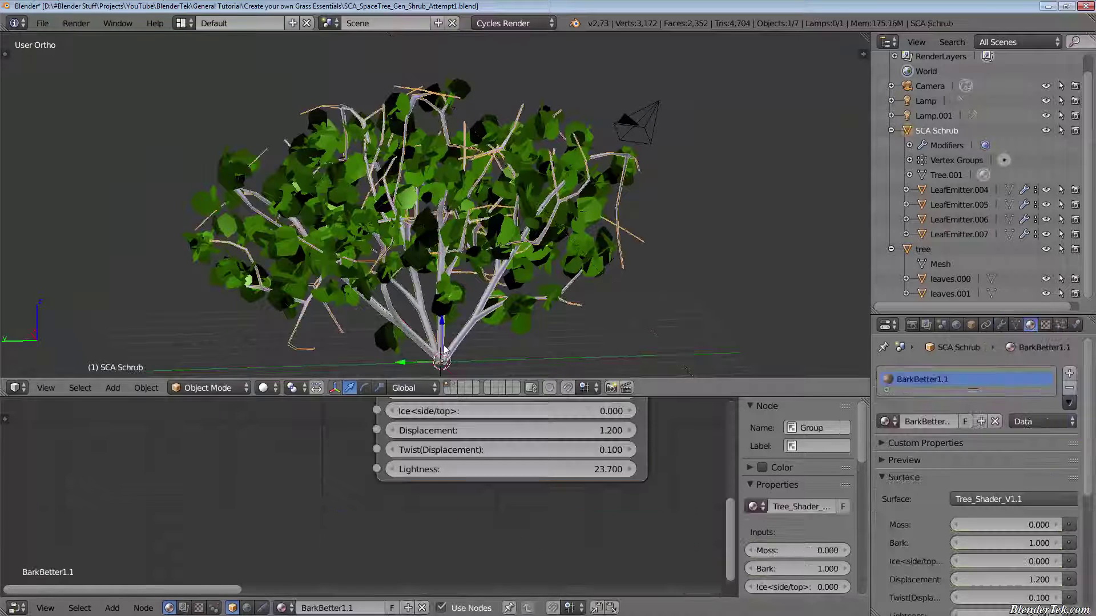
pyautogui.press('Tab')
pyautogui.moveTo(574, 517); pyautogui.dragTo(477, 451, button='middle')
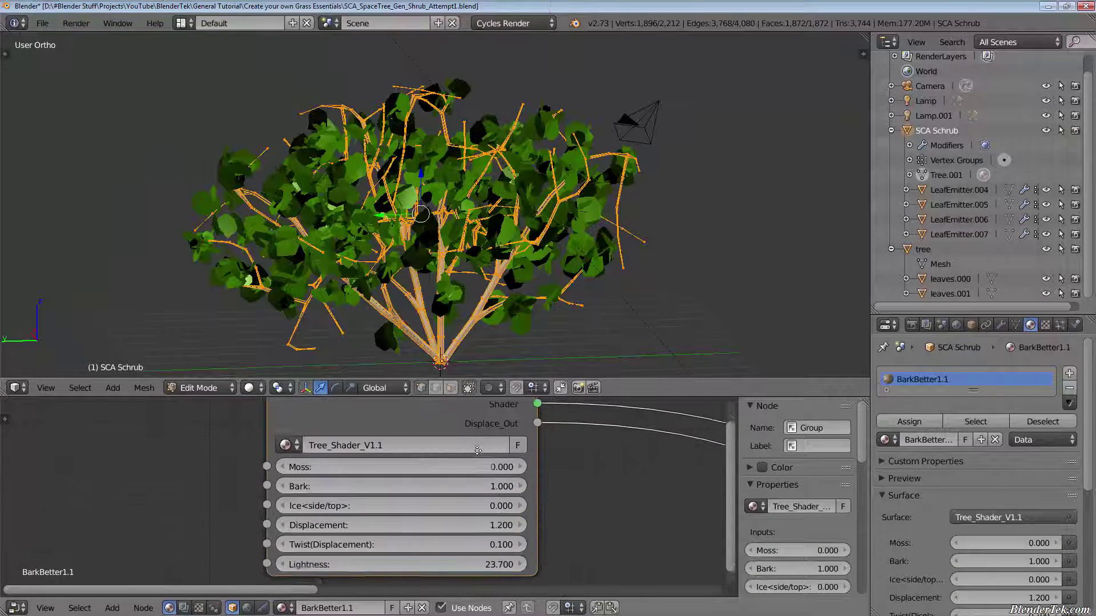
pyautogui.scroll(-2, 477, 451)
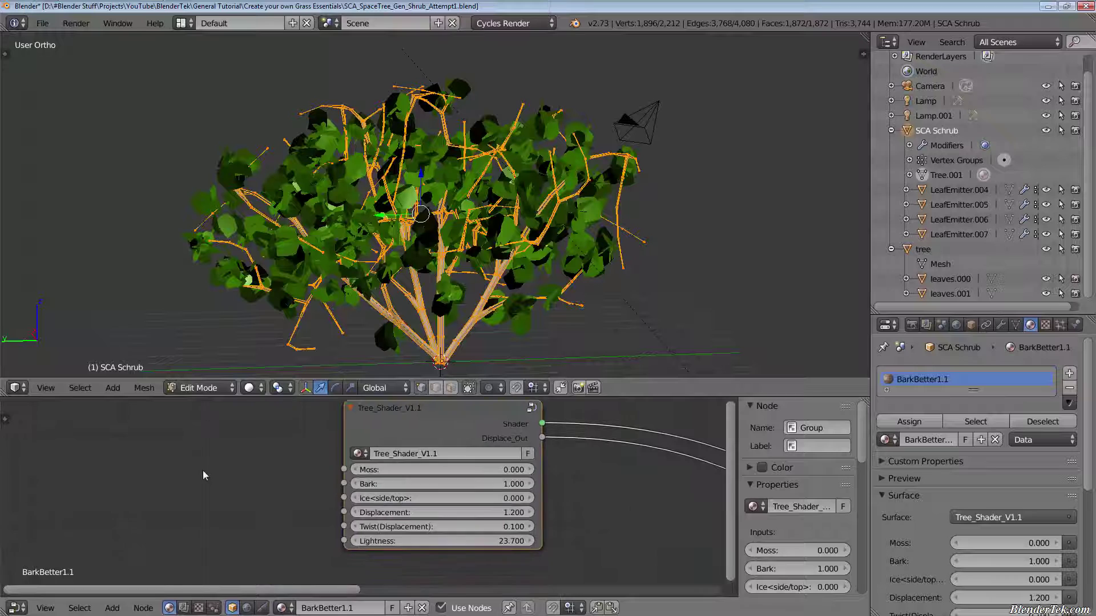
# Add a Tree_Shader_V1.3 group node to the material and place it.
pyautogui.hotkey('shift', 'a')
pyautogui.moveTo(174, 536)
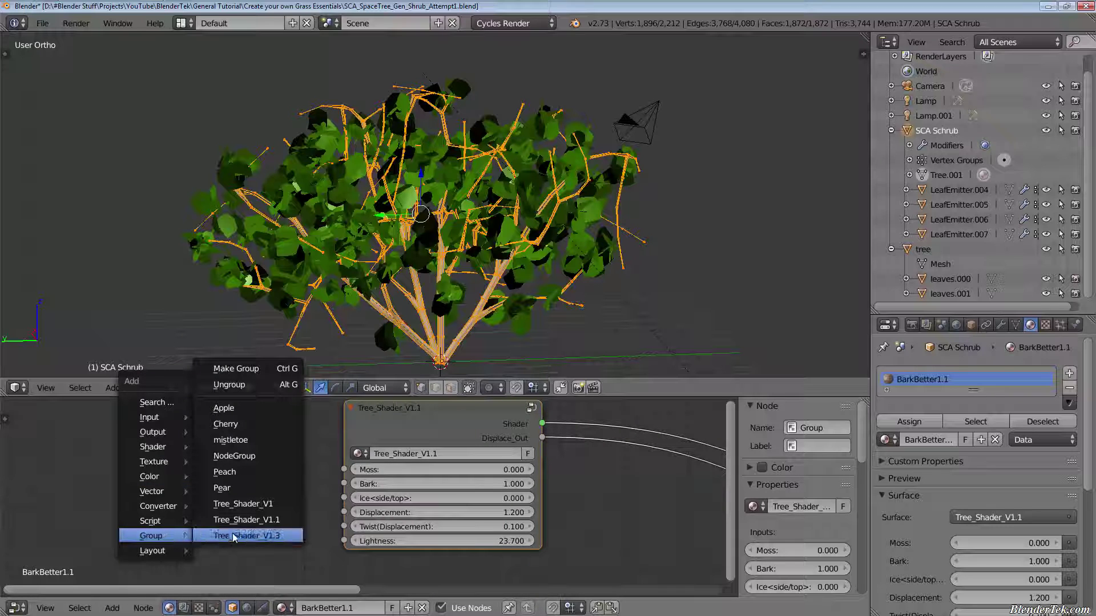
pyautogui.click(233, 537)
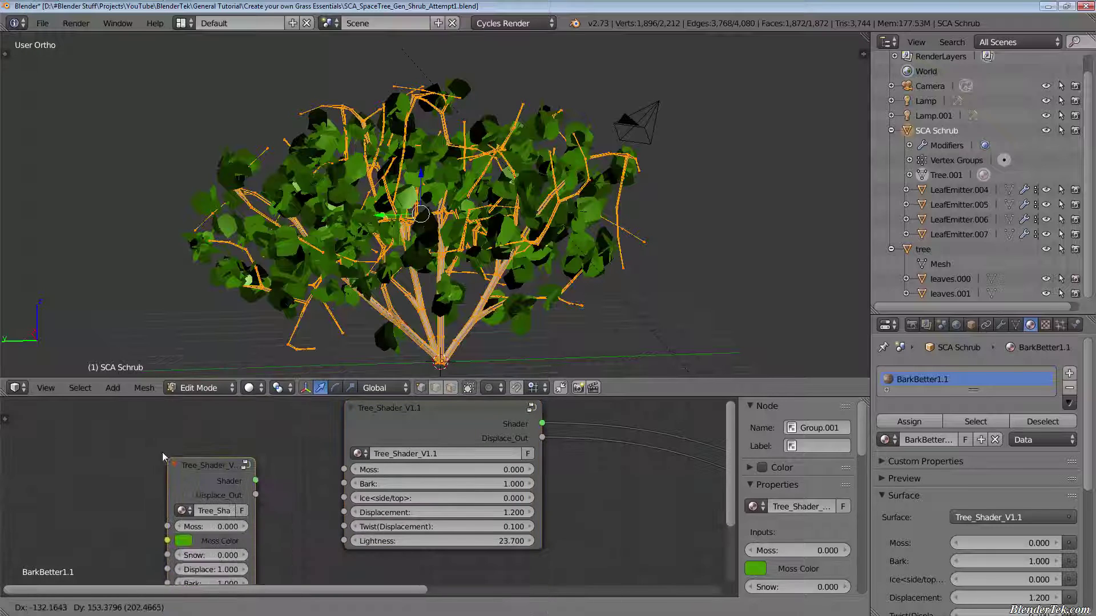
pyautogui.click(162, 456)
# Enter the group and browse its internal nodes, including the ColorRamp and BSDF.
pyautogui.press('Tab')
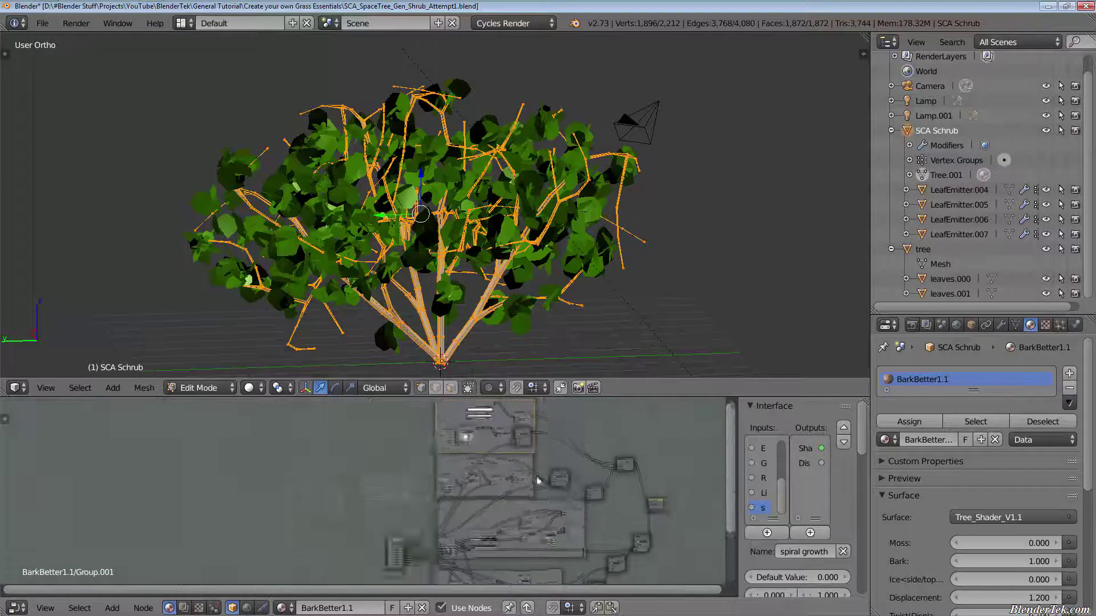
pyautogui.scroll(5, 538, 481)
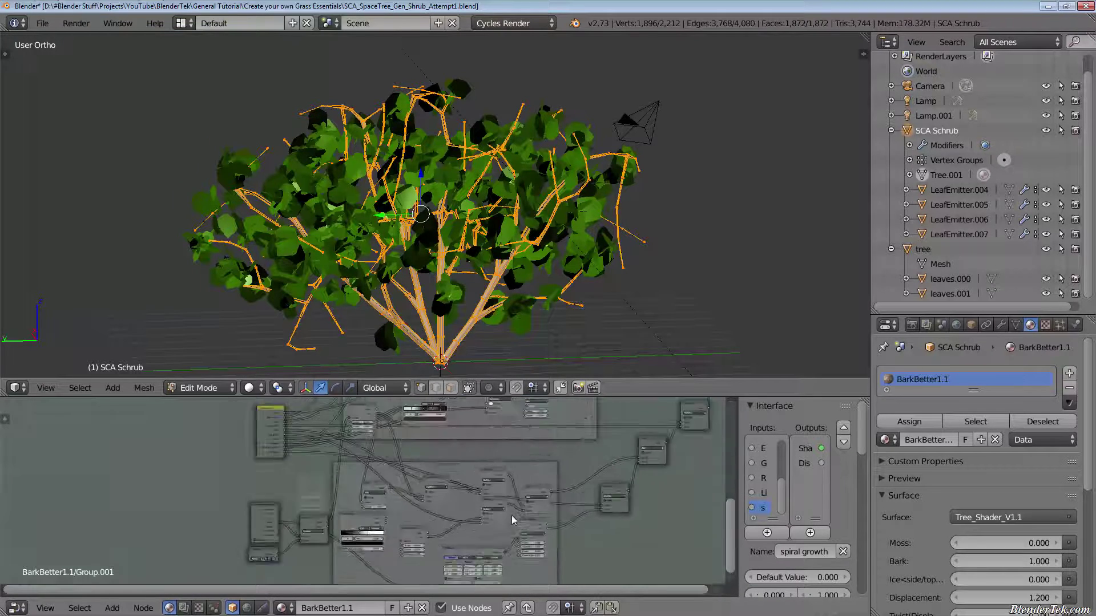
pyautogui.scroll(3, 512, 519)
pyautogui.scroll(2, 415, 541)
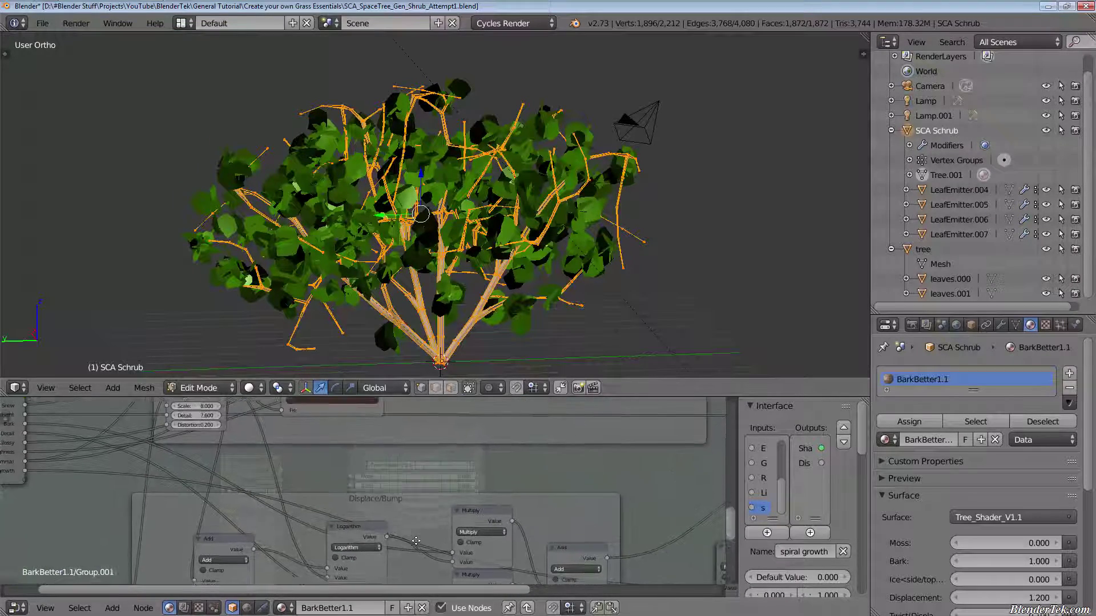
pyautogui.moveTo(416, 541); pyautogui.dragTo(447, 423, button='middle')
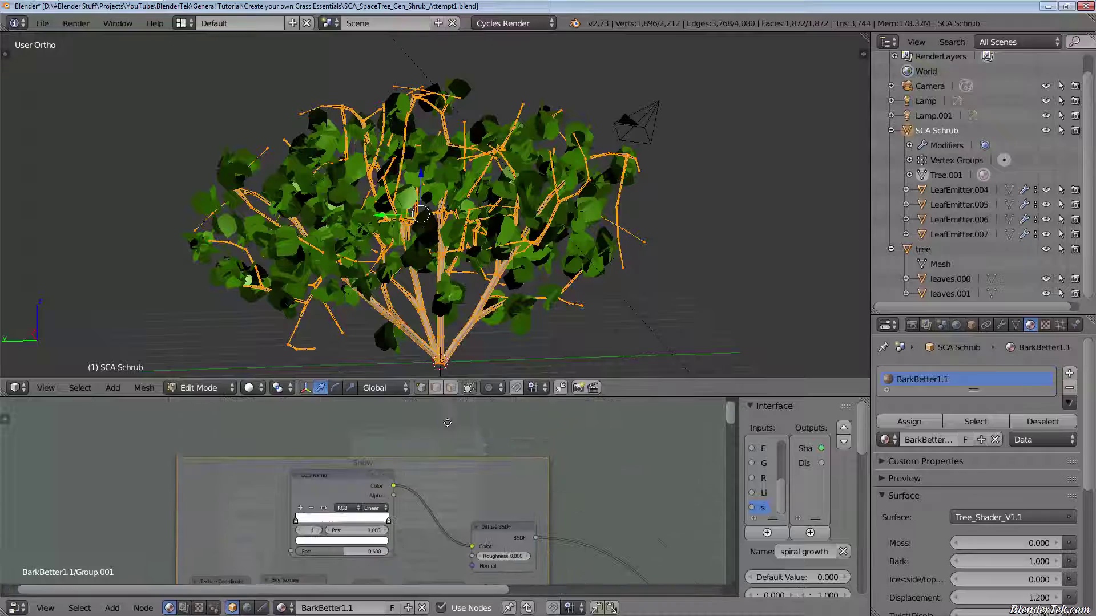
pyautogui.scroll(-6, 448, 423)
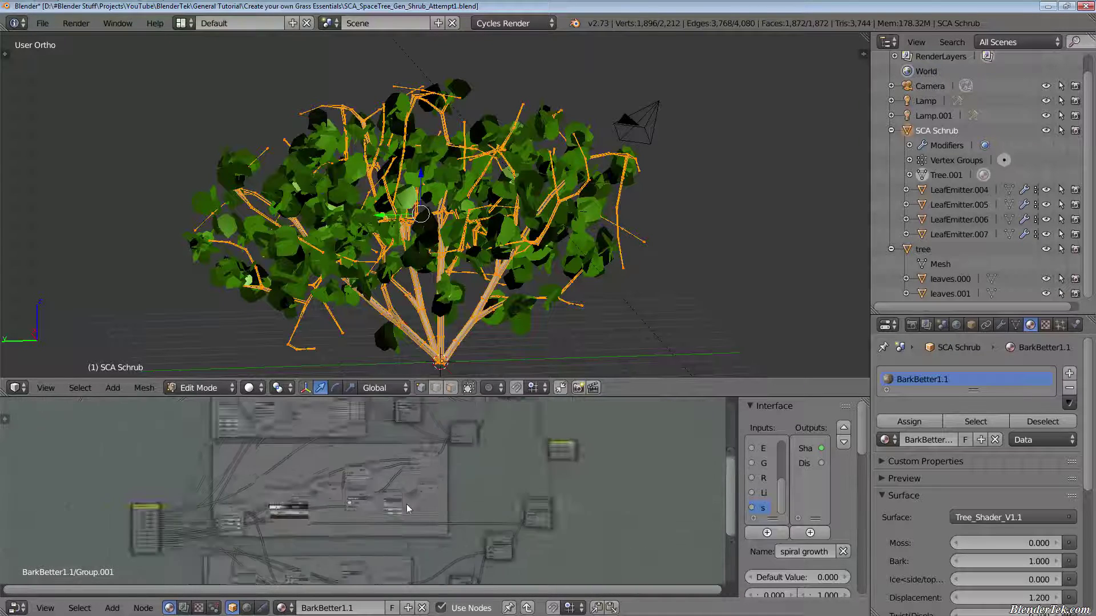
pyautogui.scroll(-5, 407, 504)
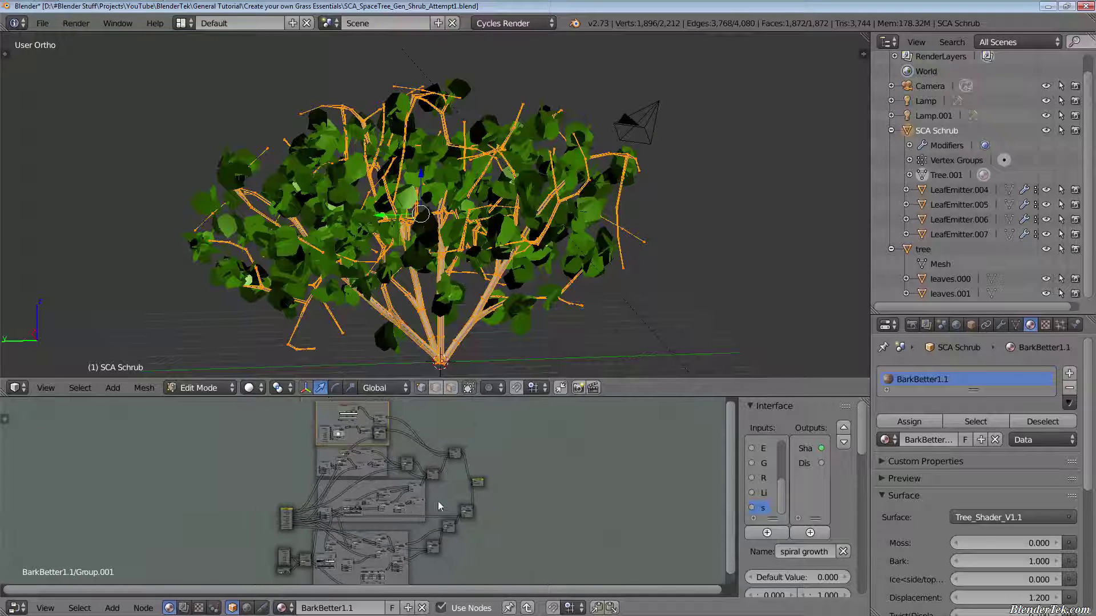
# Return to the material's top level and frame the whole group node.
pyautogui.press('Tab')
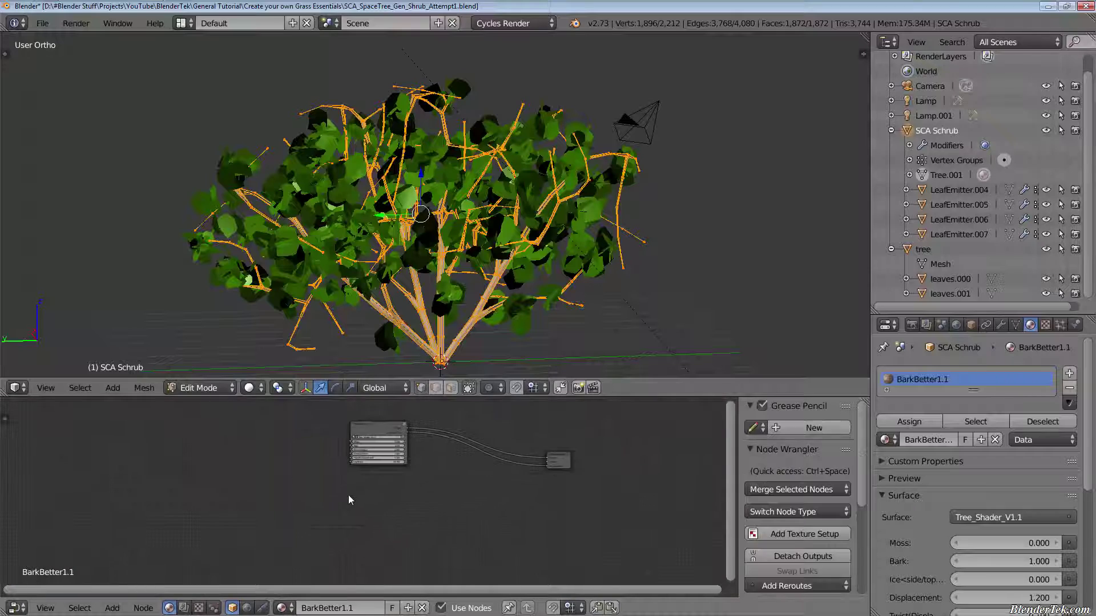
pyautogui.scroll(4, 429, 453)
pyautogui.moveTo(429, 453); pyautogui.dragTo(407, 499, button='middle')
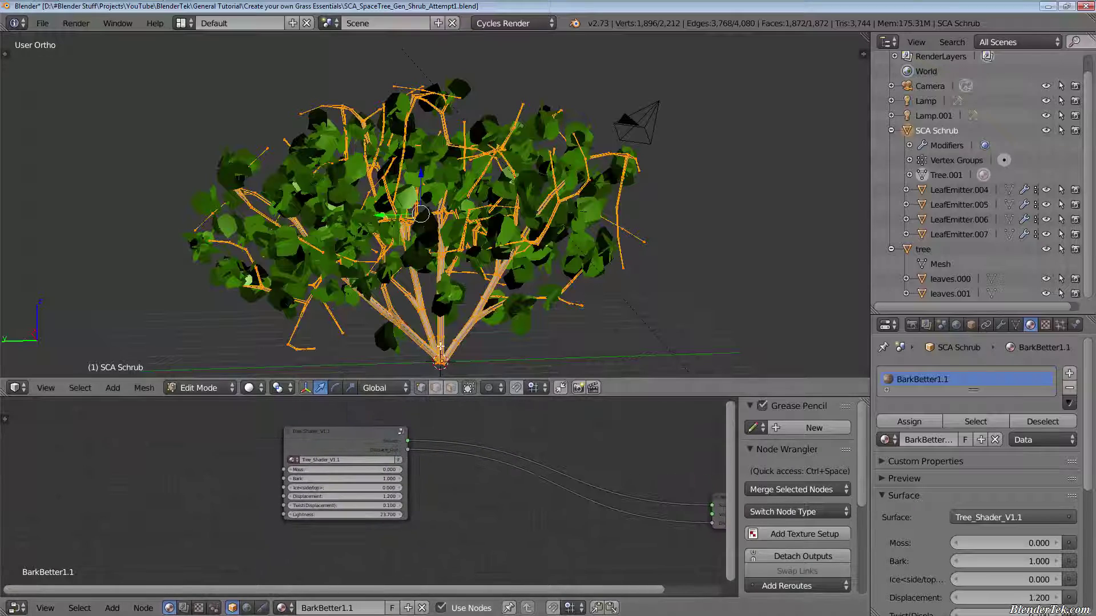
pyautogui.scroll(3, 438, 348)
# Switch the viewport to Material shading and return the shrub to Object Mode.
pyautogui.click(276, 388)
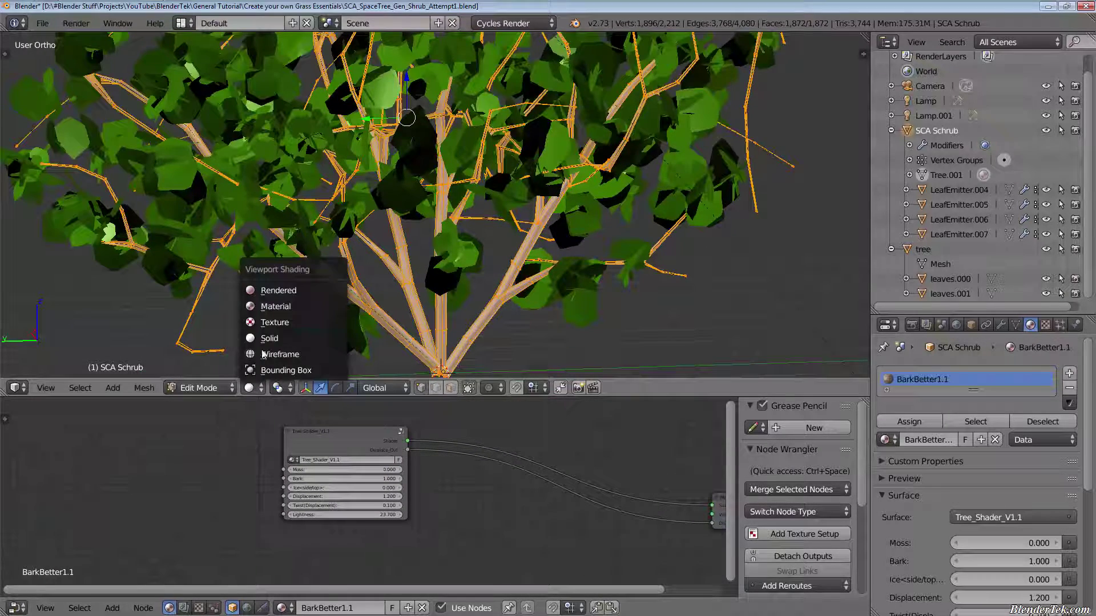
pyautogui.click(280, 306)
pyautogui.press('Tab')
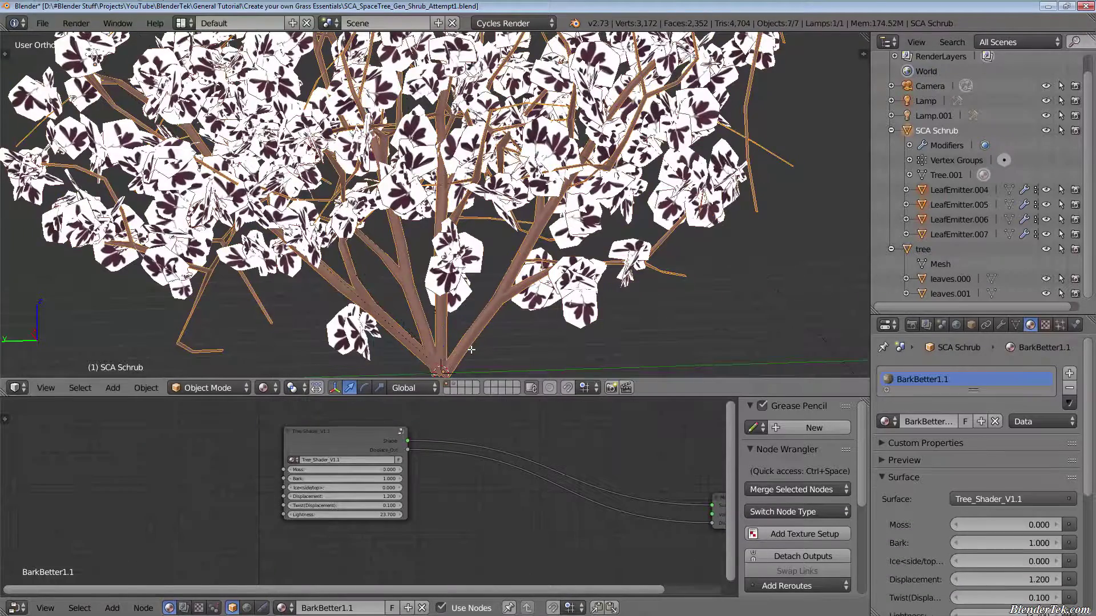
pyautogui.scroll(6, 471, 349)
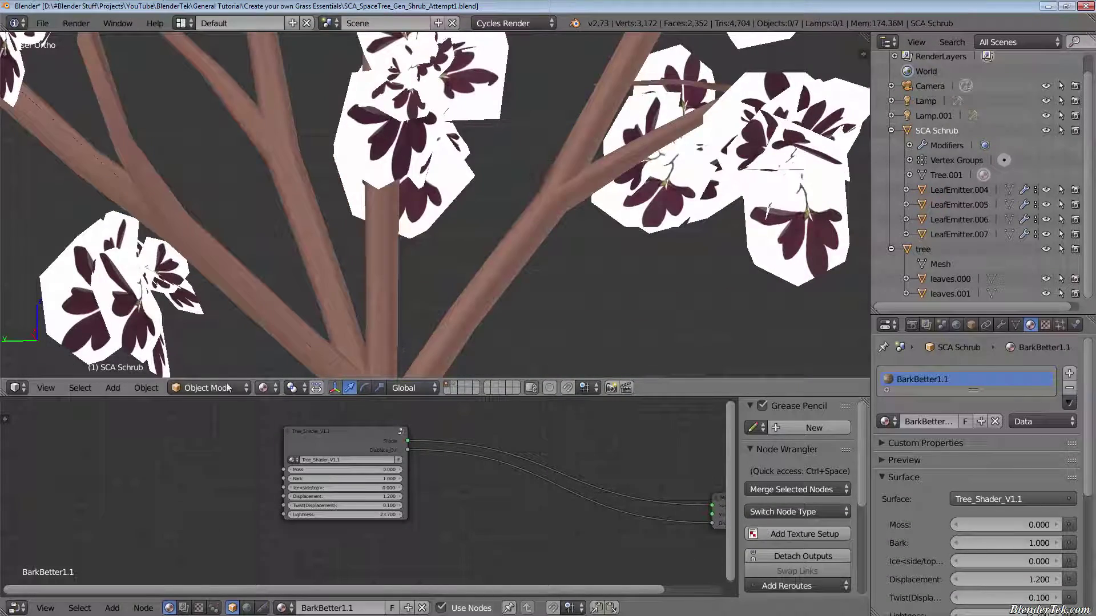
# Try Solid shading, then preview the shrub in Rendered Cycles shading from the front.
pyautogui.click(263, 387)
pyautogui.click(288, 338)
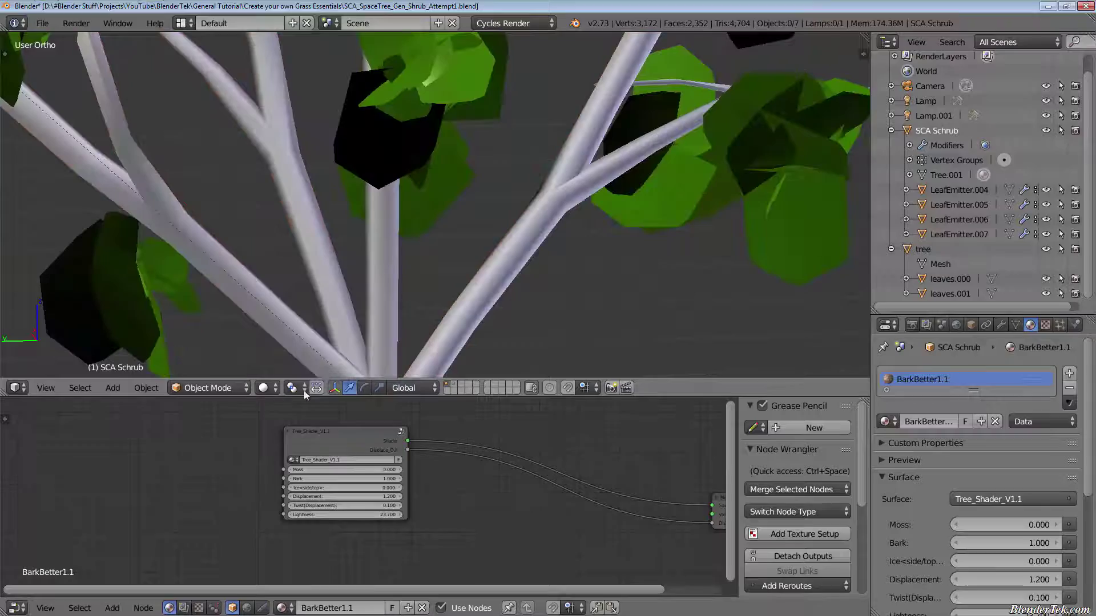
pyautogui.click(264, 388)
pyautogui.click(292, 289)
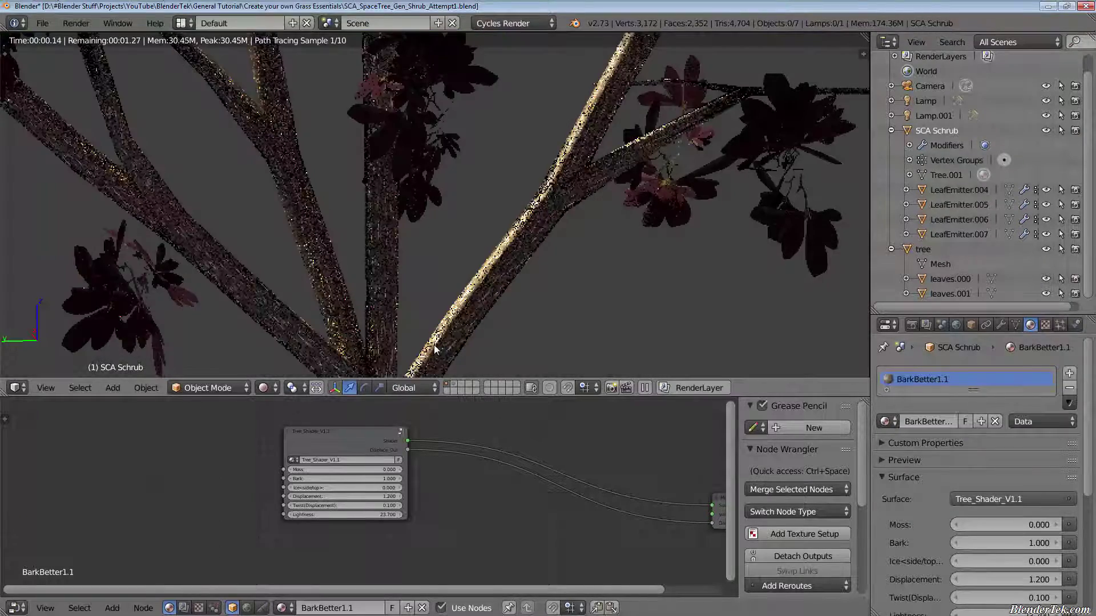
pyautogui.scroll(6, 377, 297)
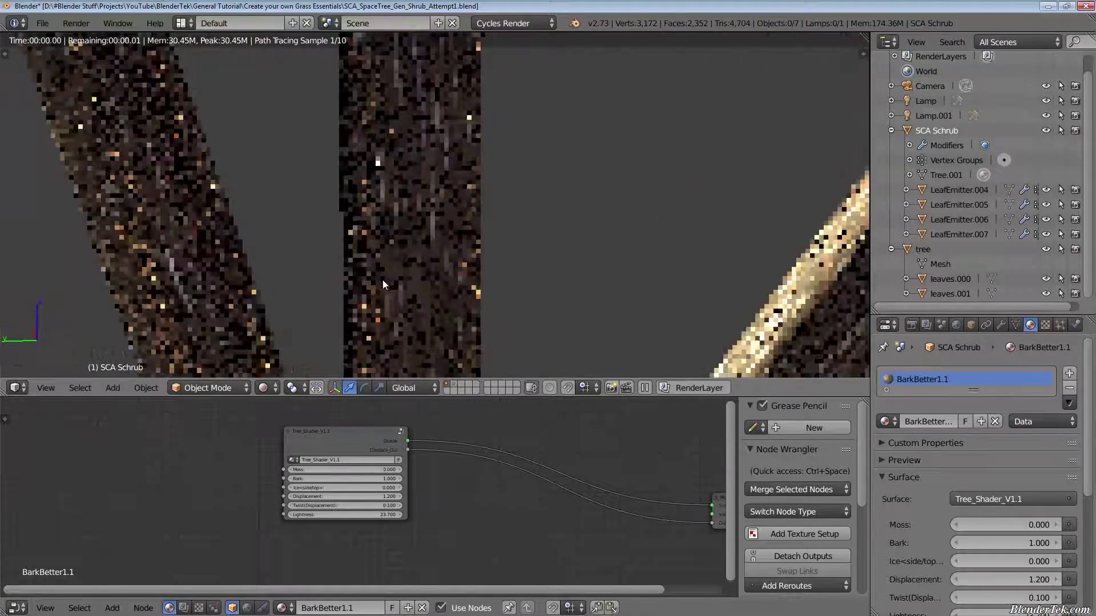
pyautogui.scroll(2, 384, 280)
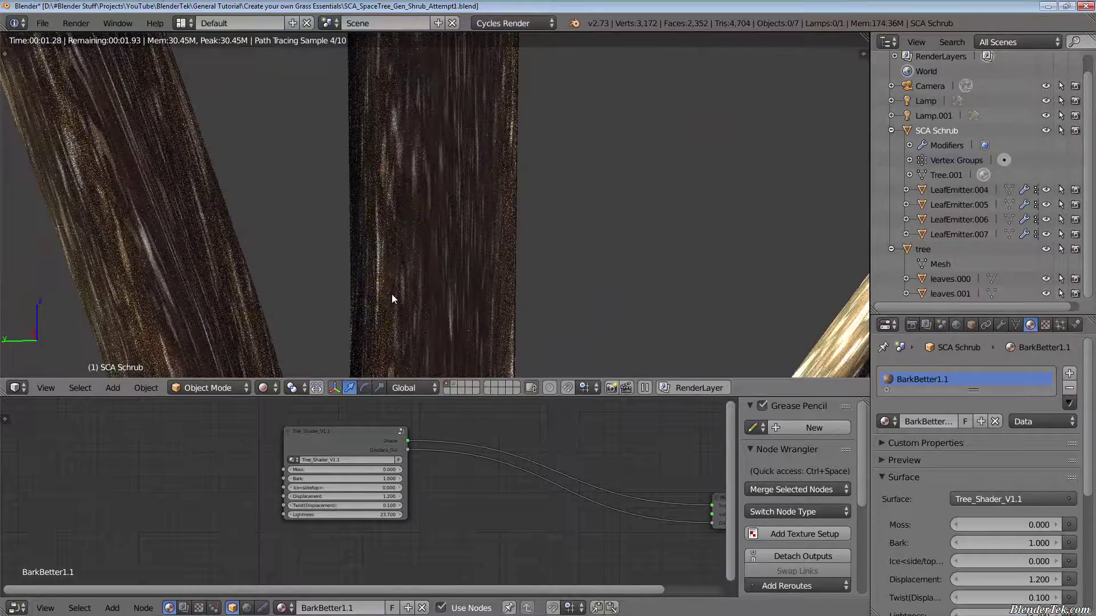
pyautogui.scroll(-10, 391, 293)
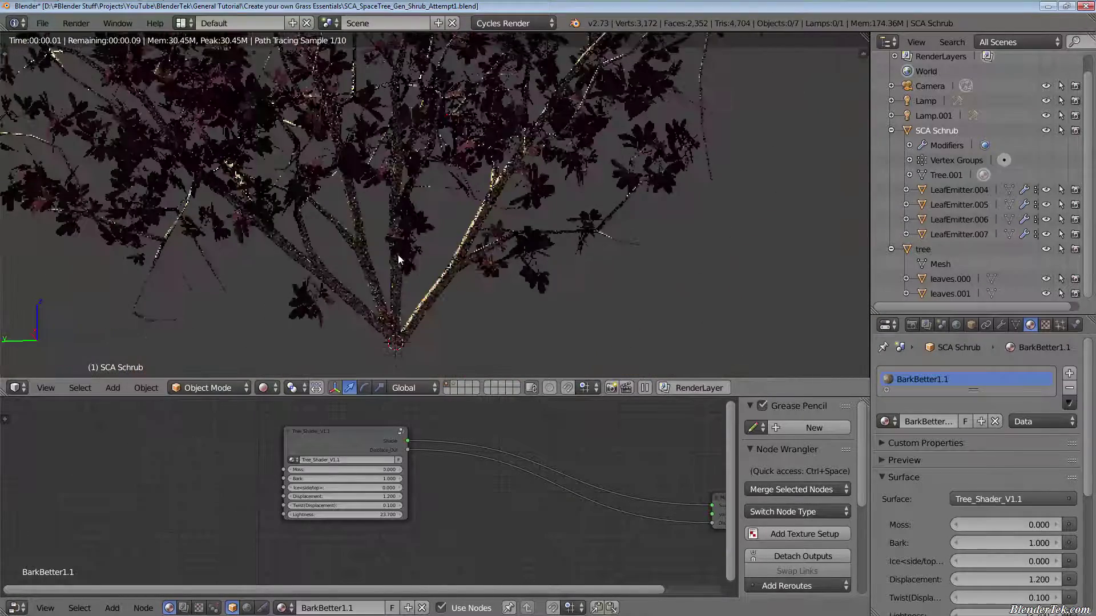
pyautogui.scroll(-3, 428, 199)
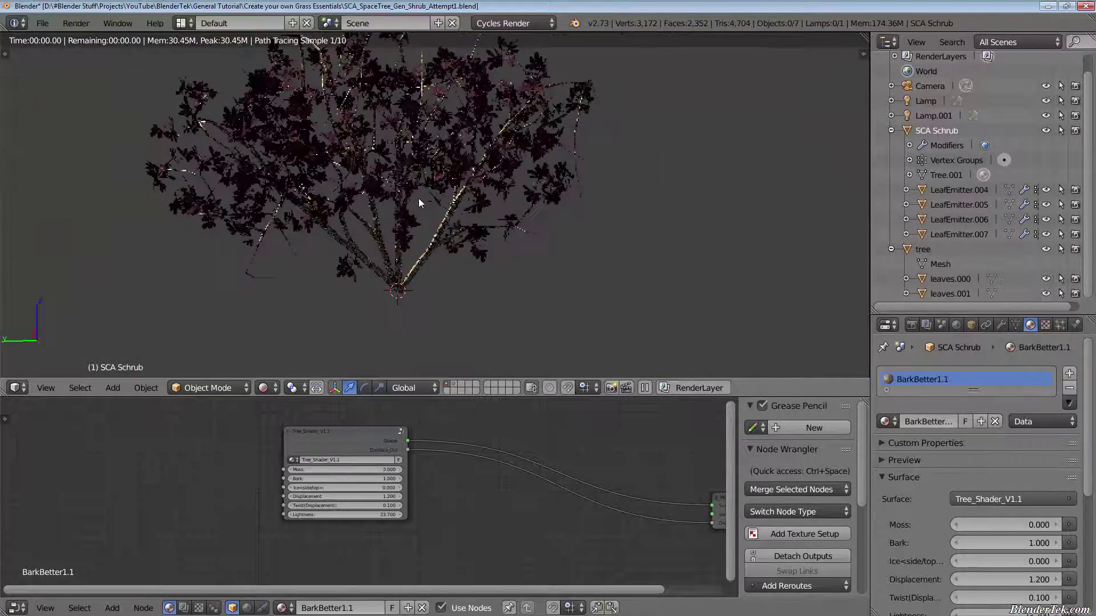
pyautogui.moveTo(442, 255); pyautogui.dragTo(415, 308, button='middle')
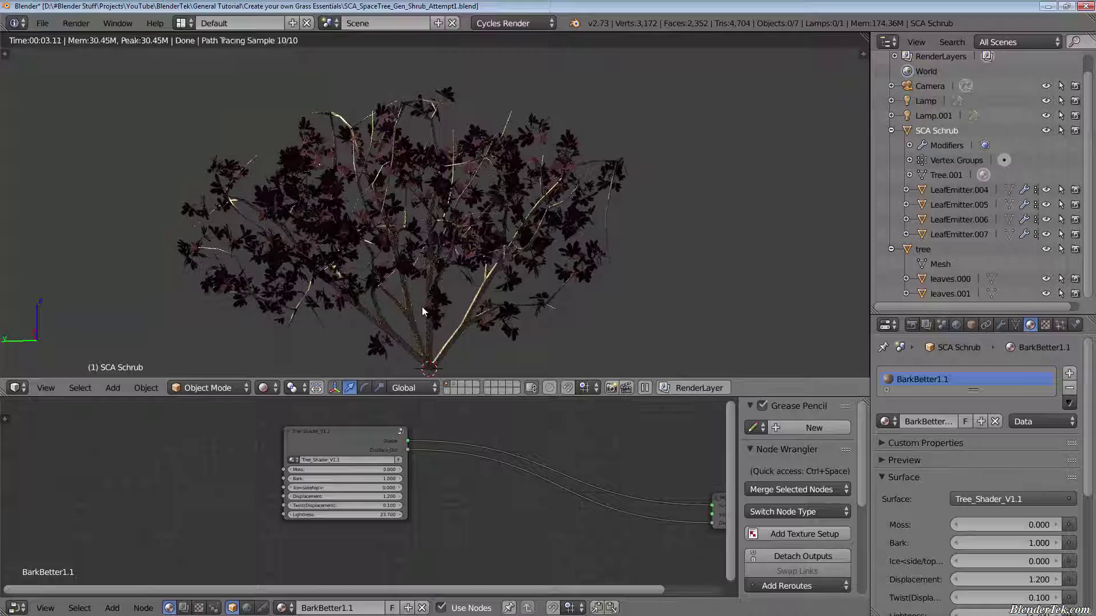
pyautogui.click(263, 387)
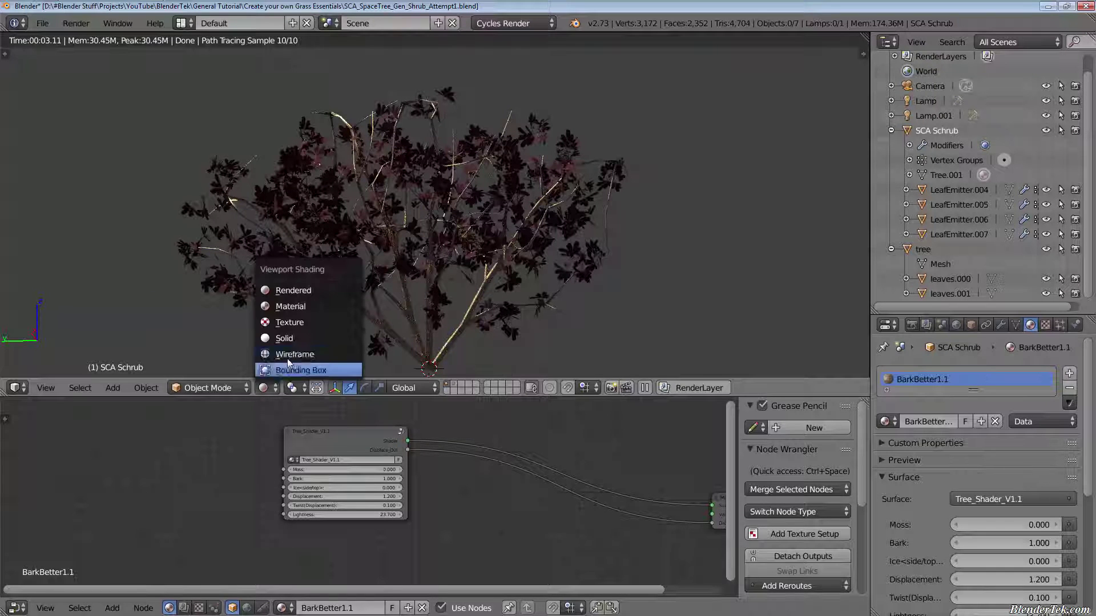
# Choose Solid shading so the shrub shows pale branches and green leaves.
pyautogui.click(293, 338)
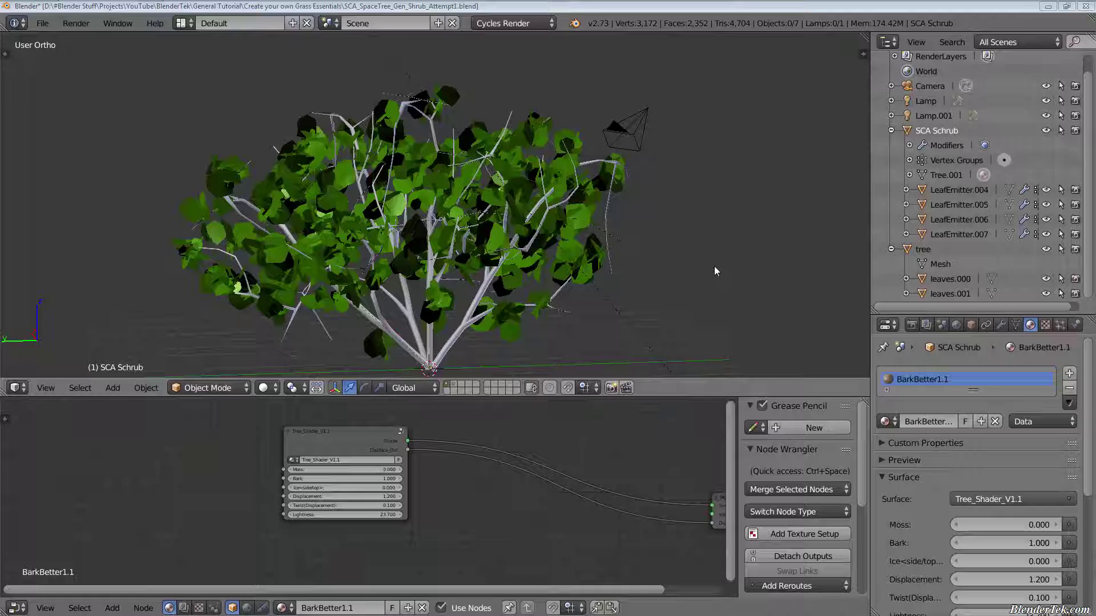
# Render the shrub live in Cycles and orbit, zoom and pan to inspect its red leaves.
pyautogui.click(271, 389)
pyautogui.click(341, 285)
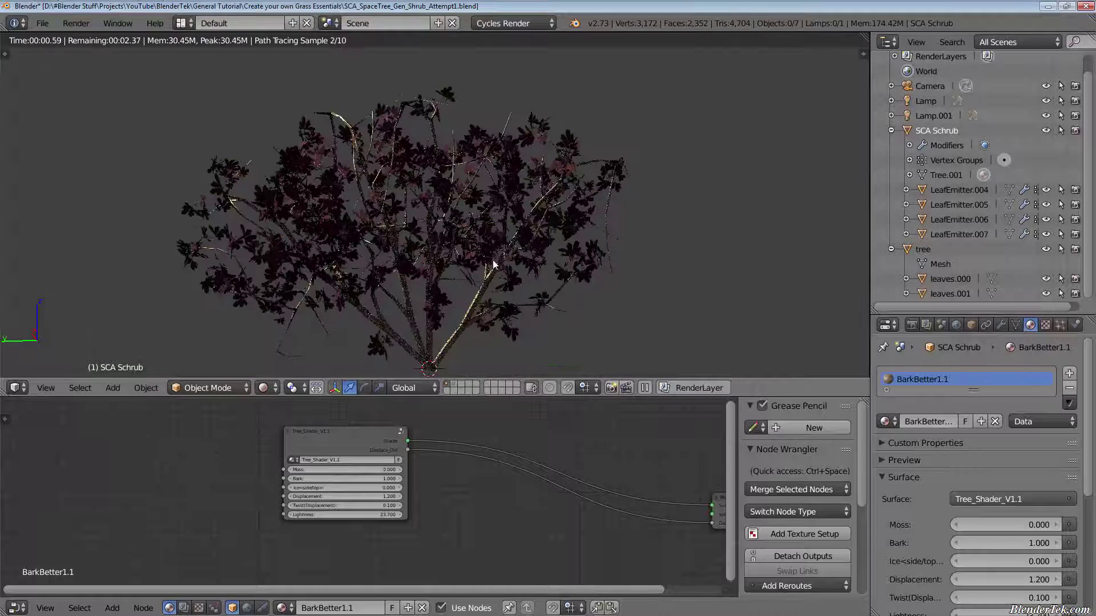
pyautogui.moveTo(491, 257)
pyautogui.mouseDown(button='middle')
pyautogui.moveTo(391, 295)
pyautogui.moveTo(328, 247)
pyautogui.moveTo(392, 211)
pyautogui.moveTo(557, 260)
pyautogui.moveTo(611, 298)
pyautogui.moveTo(564, 330)
pyautogui.moveTo(656, 303)
pyautogui.moveTo(721, 238)
pyautogui.mouseUp(button='middle')
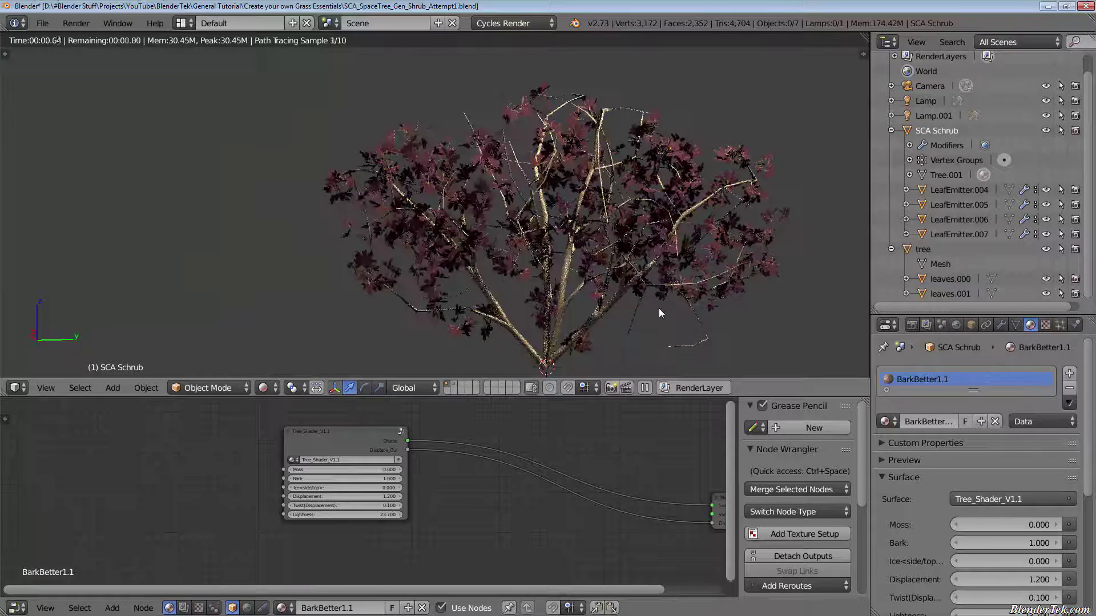
pyautogui.moveTo(667, 318); pyautogui.dragTo(494, 328, button='middle')
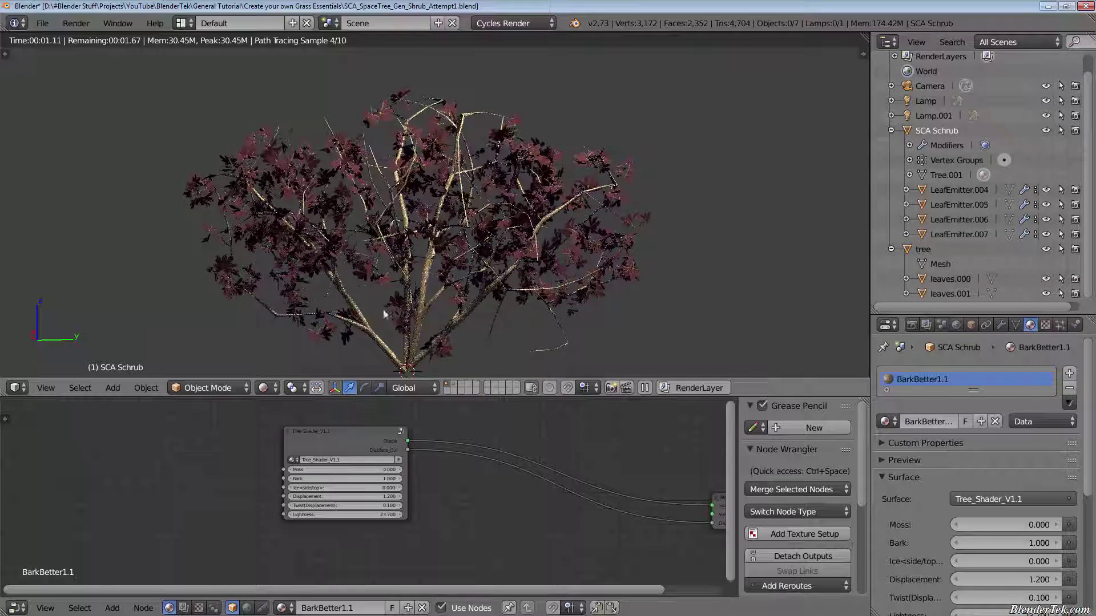
pyautogui.moveTo(547, 249); pyautogui.dragTo(426, 172, button='middle')
pyautogui.scroll(-3, 593, 245)
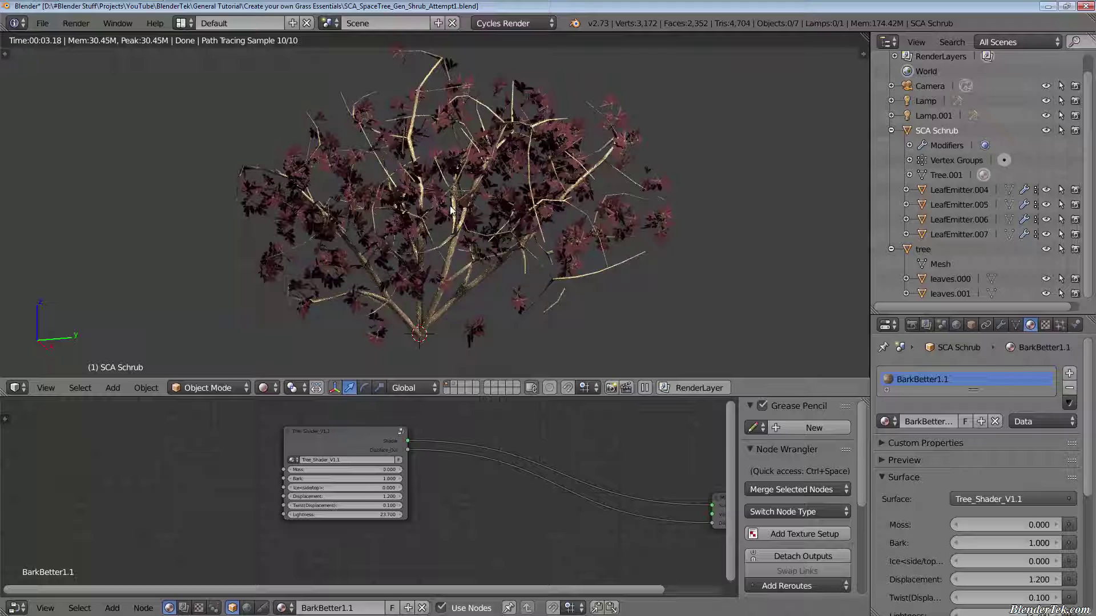
pyautogui.scroll(3, 491, 220)
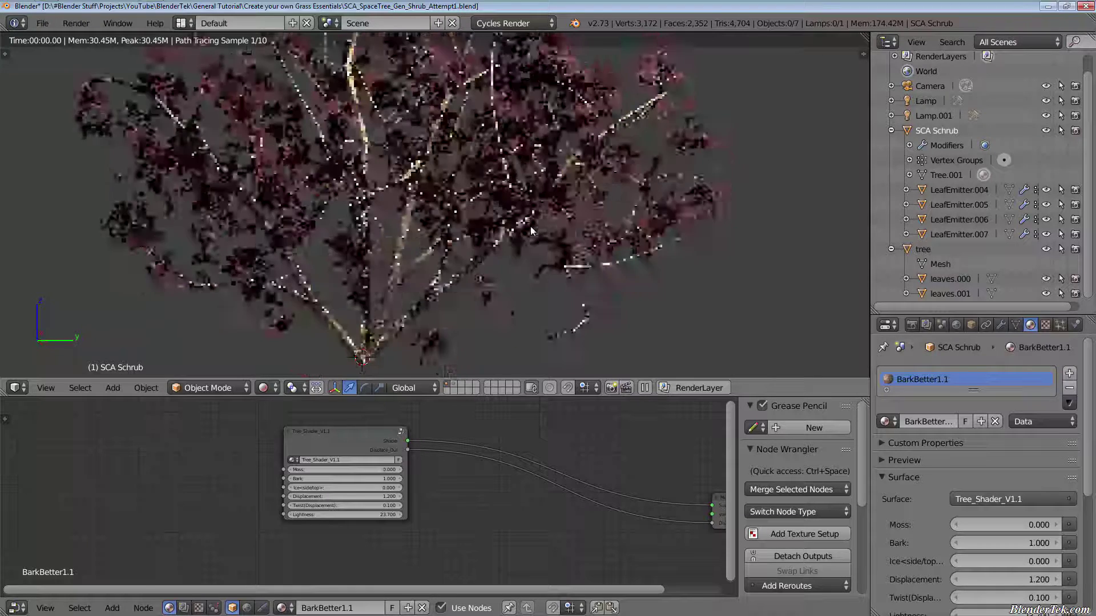
pyautogui.scroll(-2, 489, 216)
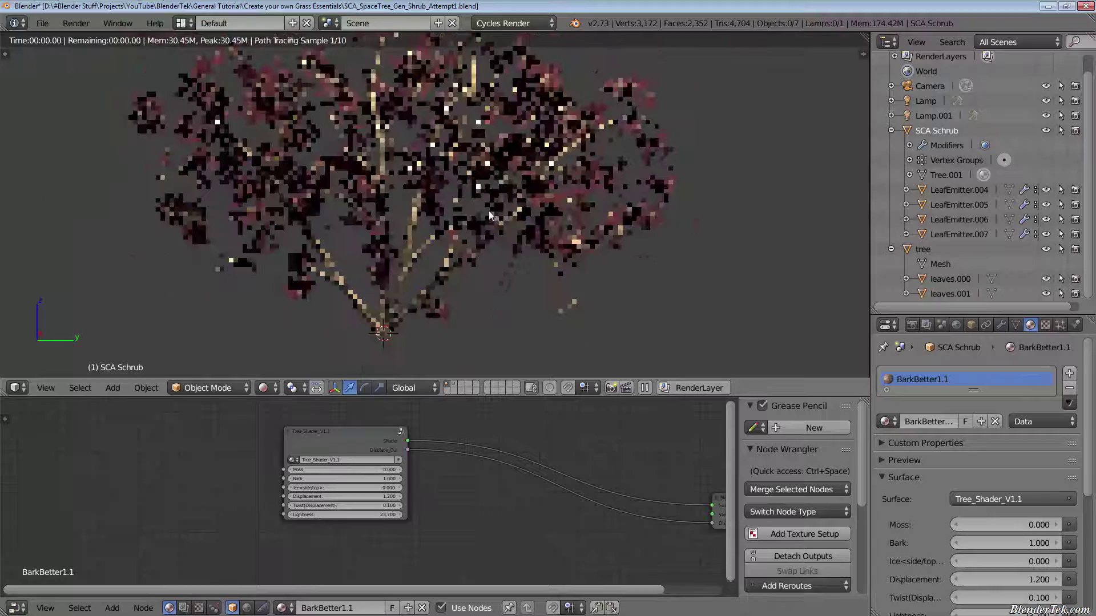
pyautogui.keyDown('shift'); pyautogui.moveTo(490, 215); pyautogui.dragTo(489, 259, button='middle'); pyautogui.keyUp('shift')
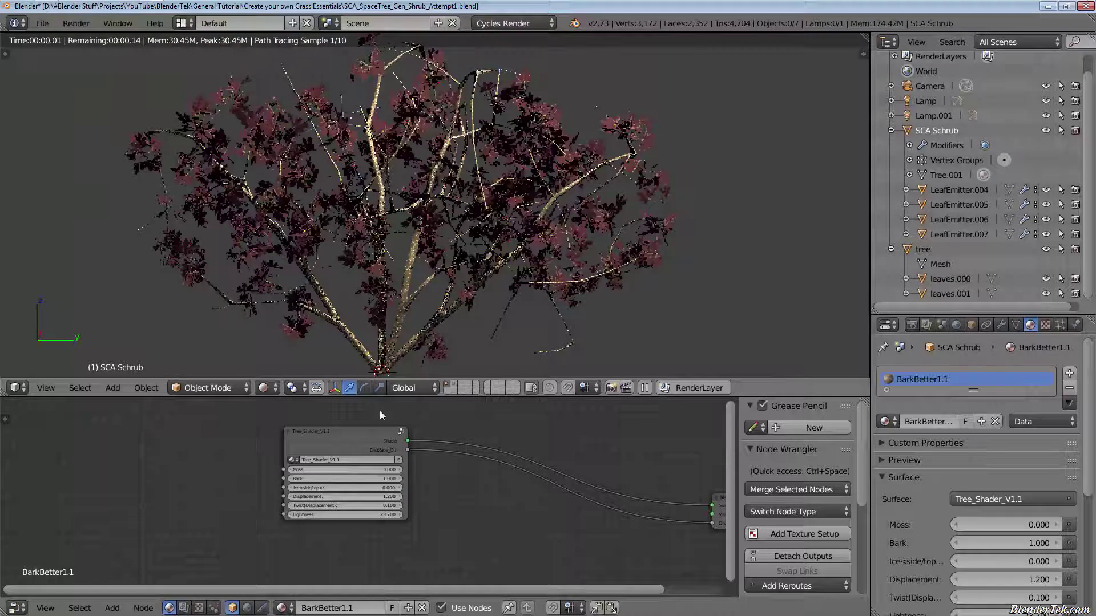
pyautogui.click(276, 387)
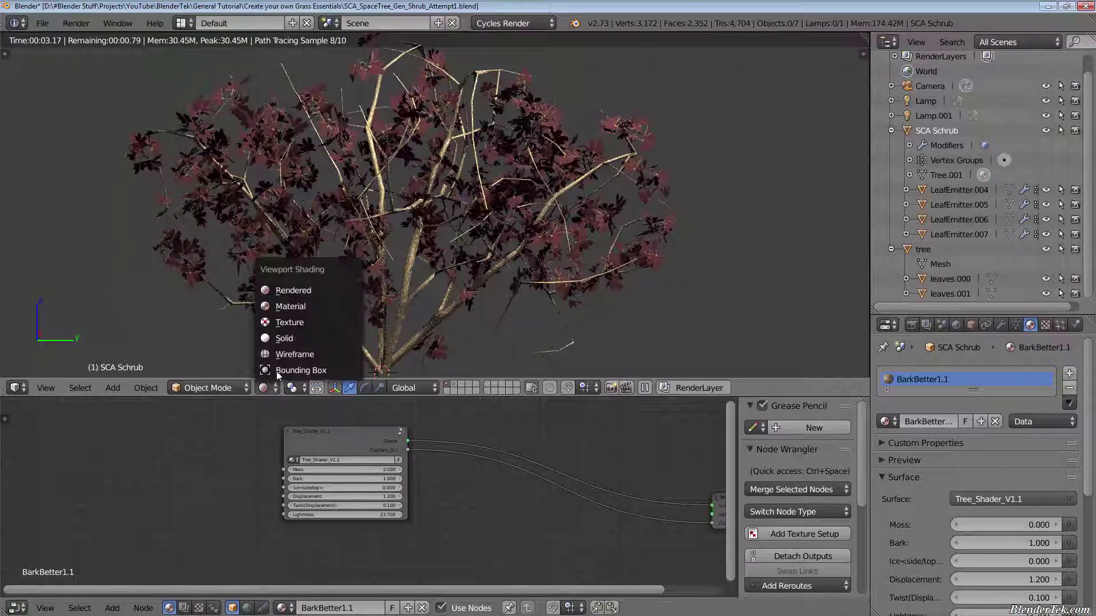
# Switch back to Solid shading and select the shrub.
pyautogui.click(287, 338)
pyautogui.rightClick(391, 360)
pyautogui.scroll(6, 390, 360)
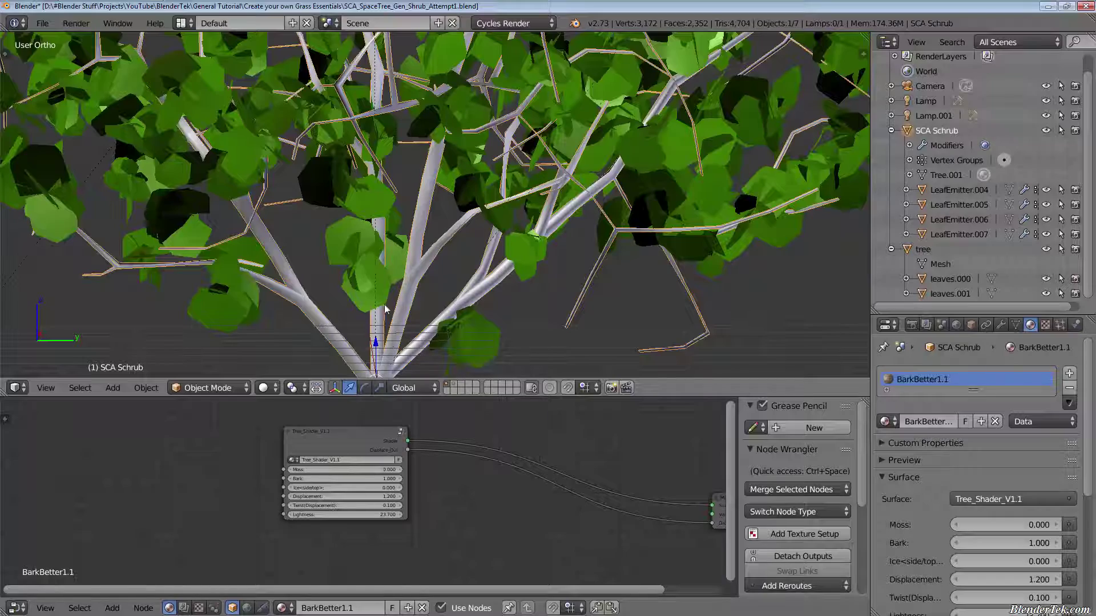
pyautogui.scroll(-5, 531, 214)
pyautogui.scroll(5, 437, 242)
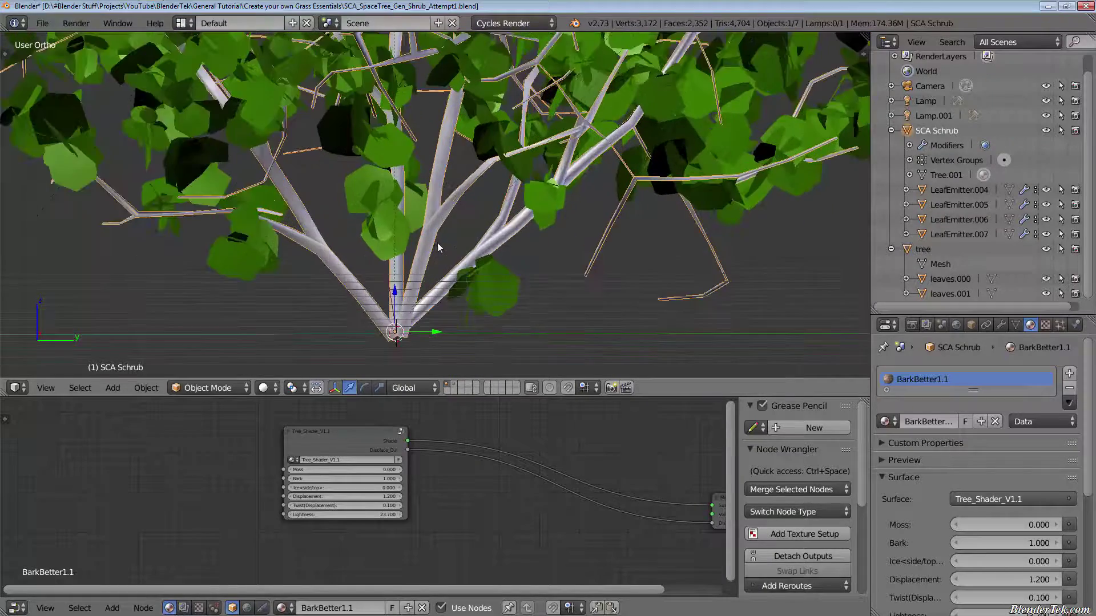
# Orbit and zoom to view the shrub's branches from below, the side and above.
pyautogui.moveTo(446, 215); pyautogui.dragTo(439, 292, button='middle')
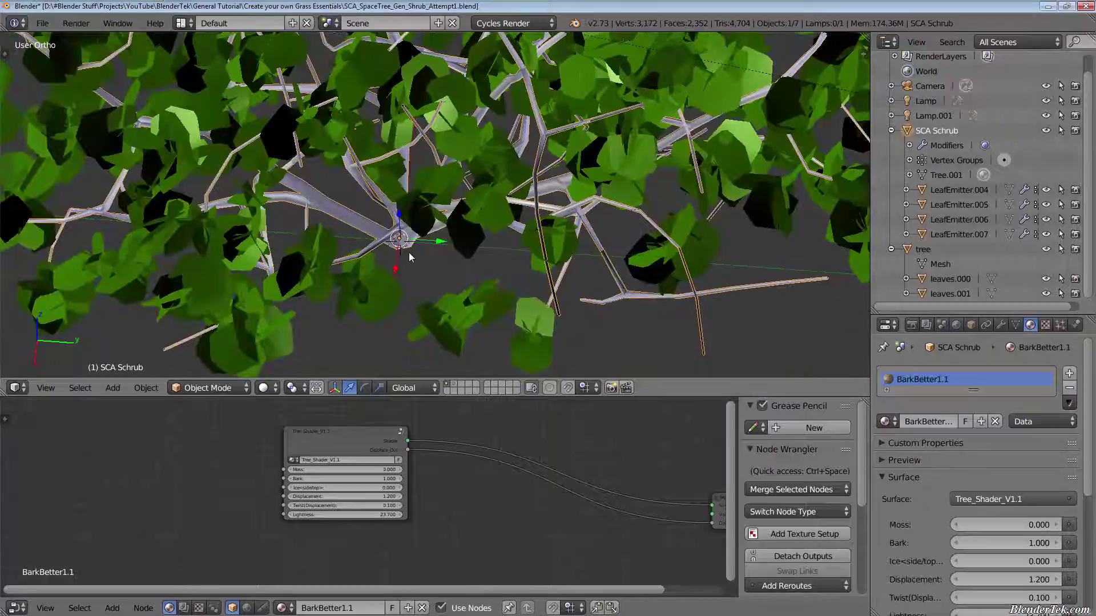
pyautogui.moveTo(409, 256); pyautogui.dragTo(611, 208, button='middle')
pyautogui.scroll(-4, 426, 179)
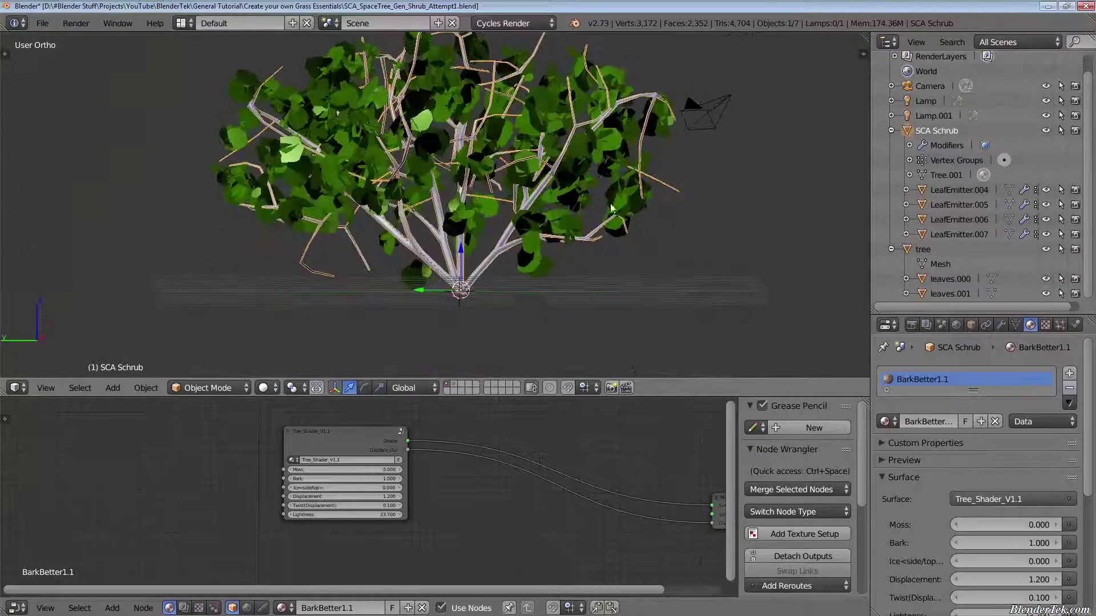
pyautogui.scroll(4, 476, 308)
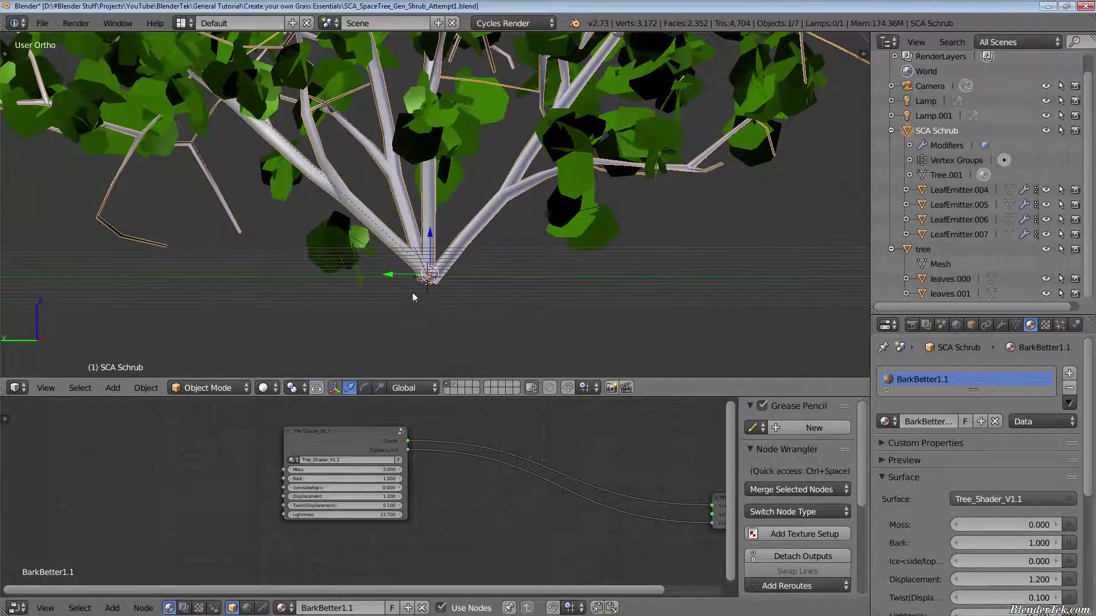
pyautogui.moveTo(511, 207); pyautogui.dragTo(575, 309, button='middle')
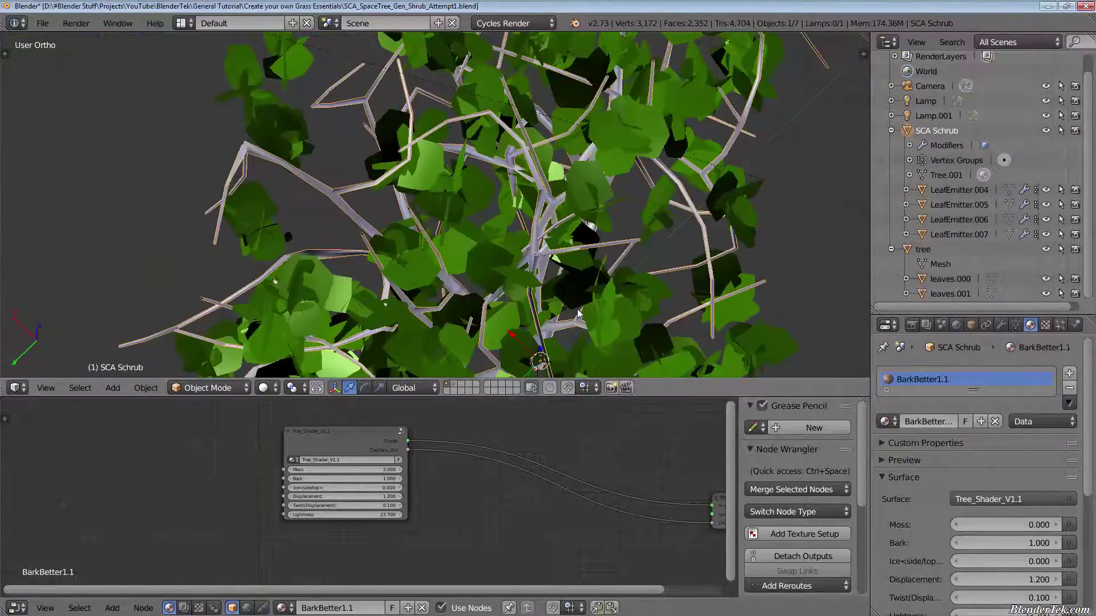
pyautogui.scroll(-5, 575, 309)
pyautogui.moveTo(673, 308); pyautogui.dragTo(709, 171, button='middle')
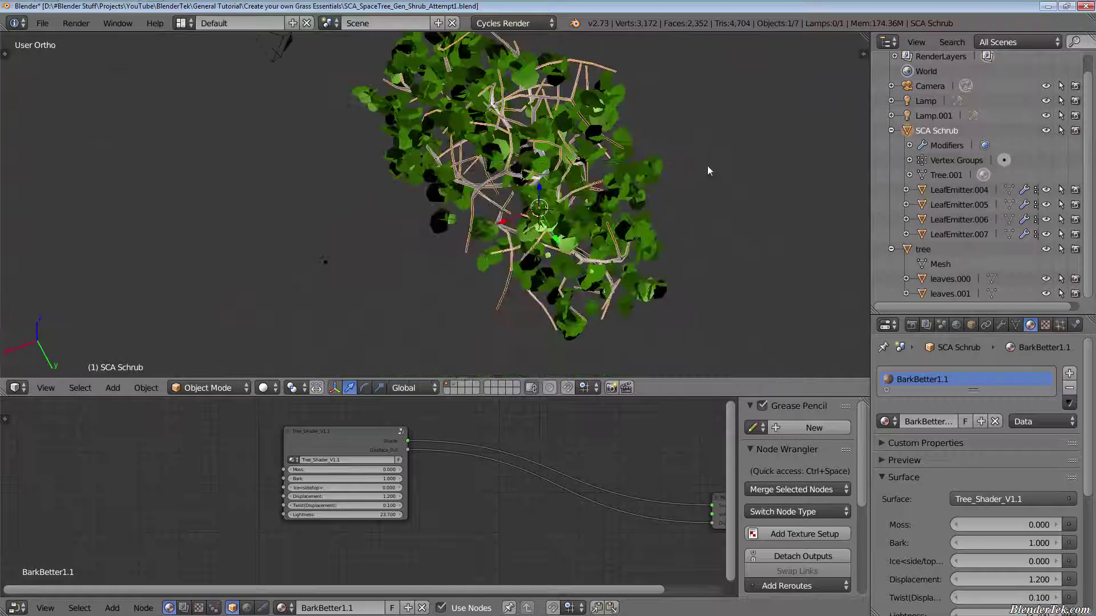
# Set LeafEmitter.004's Leaves emission number to 59, then drag it back up to 419.
pyautogui.click(975, 194)
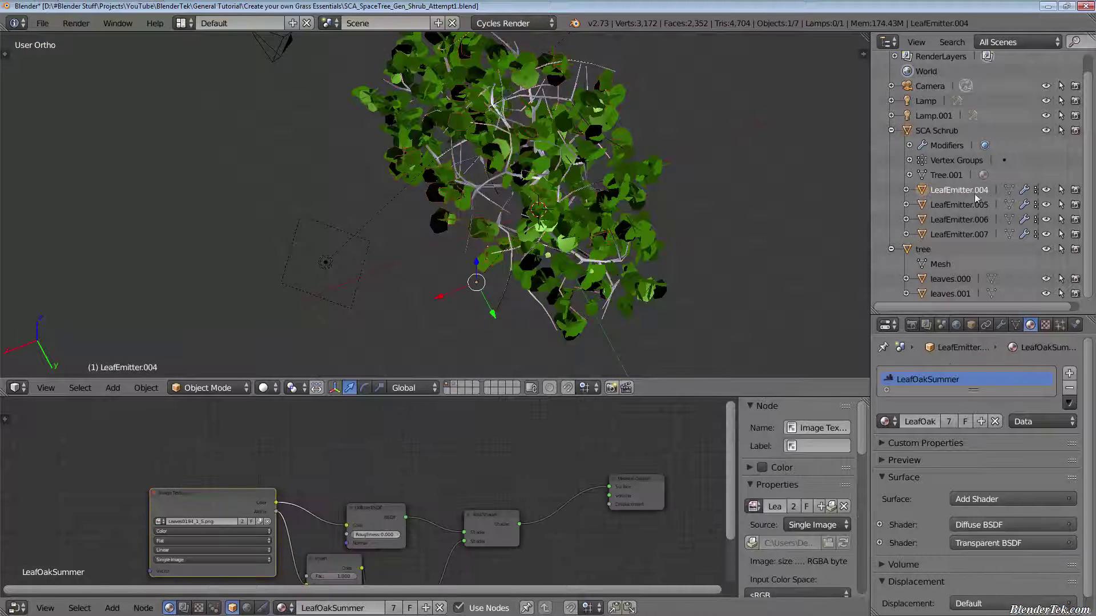
pyautogui.click(1060, 324)
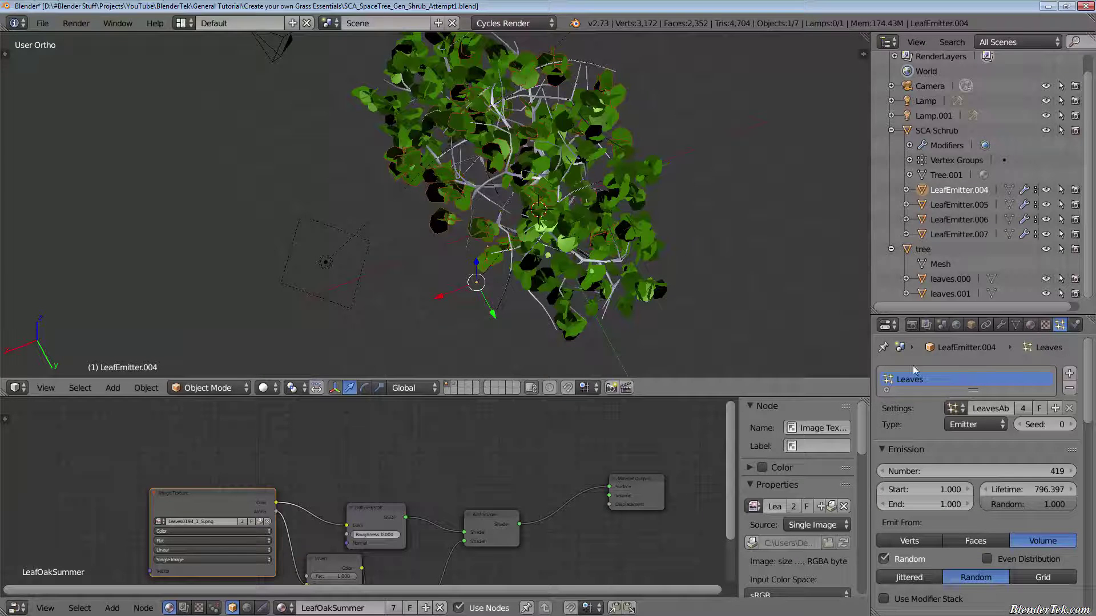
pyautogui.click(975, 471)
pyautogui.write('59')
pyautogui.press('Return')
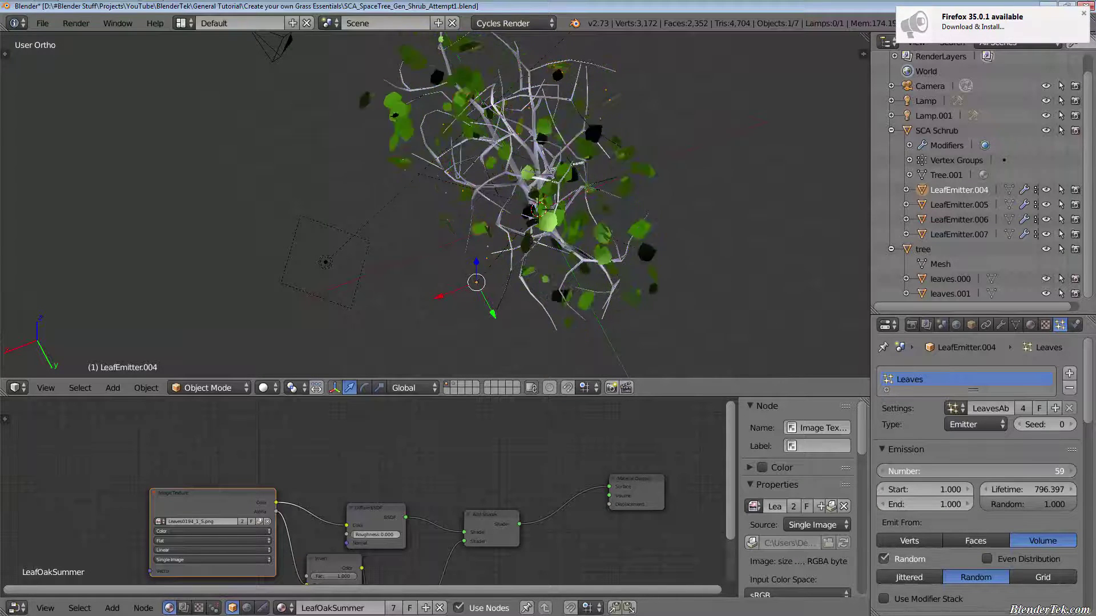
pyautogui.moveTo(976, 471); pyautogui.dragTo(1057, 471)
pyautogui.moveTo(689, 212); pyautogui.dragTo(434, 165, button='middle')
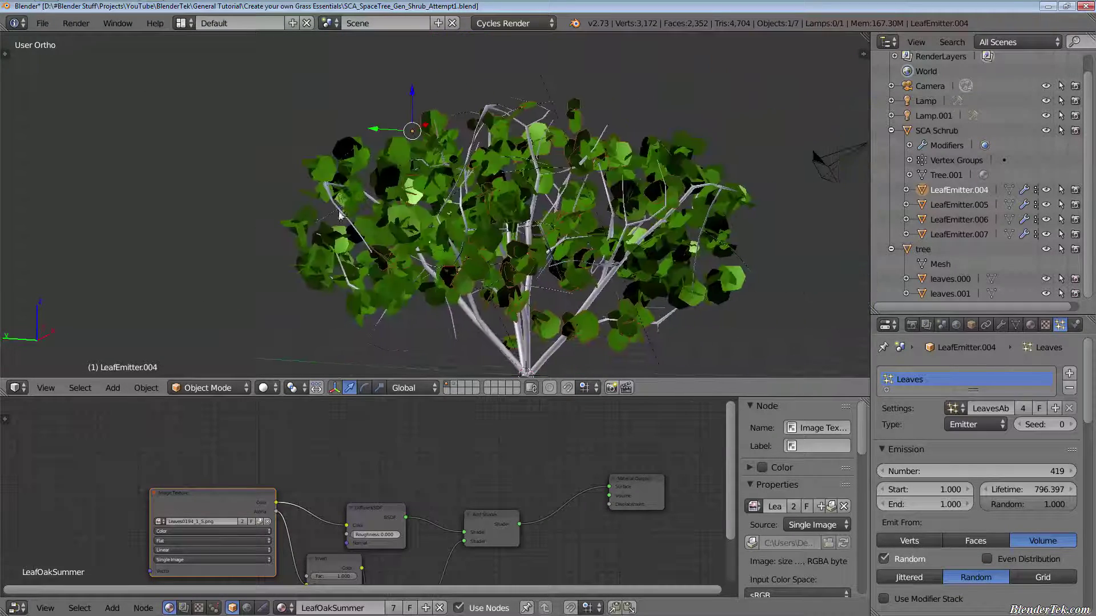
# Move LeafEmitter.007, .006 and .005 to new positions around the shrub.
pyautogui.click(978, 203)
pyautogui.click(973, 234)
pyautogui.scroll(-3, 548, 249)
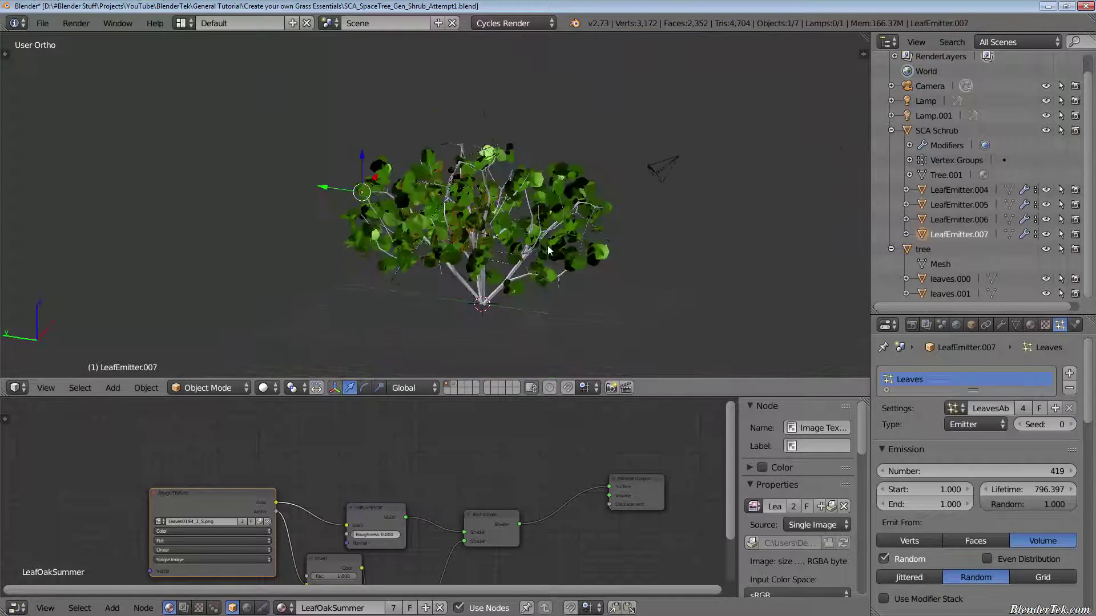
pyautogui.moveTo(548, 249); pyautogui.dragTo(522, 250, button='middle')
pyautogui.press('g')
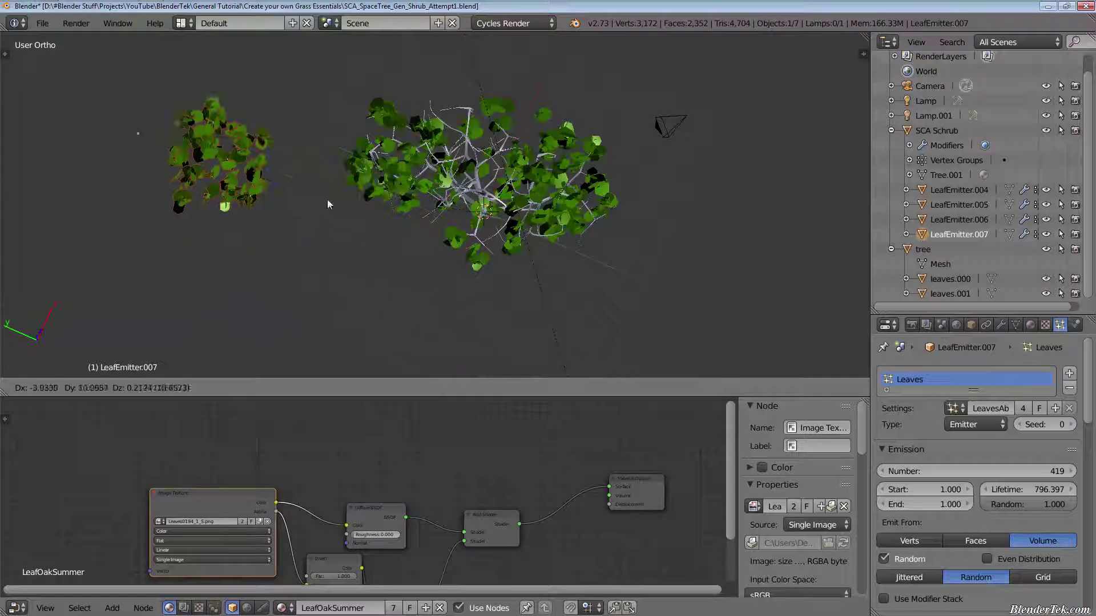
pyautogui.click(525, 231)
pyautogui.click(959, 219)
pyautogui.press('g')
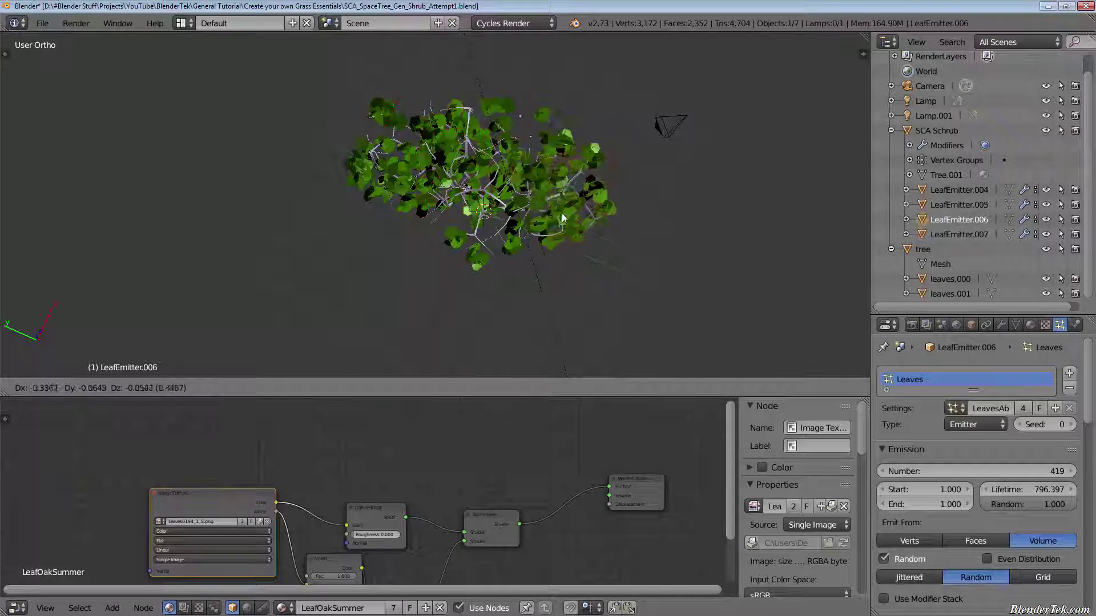
pyautogui.click(562, 214)
pyautogui.click(965, 209)
pyautogui.press('g')
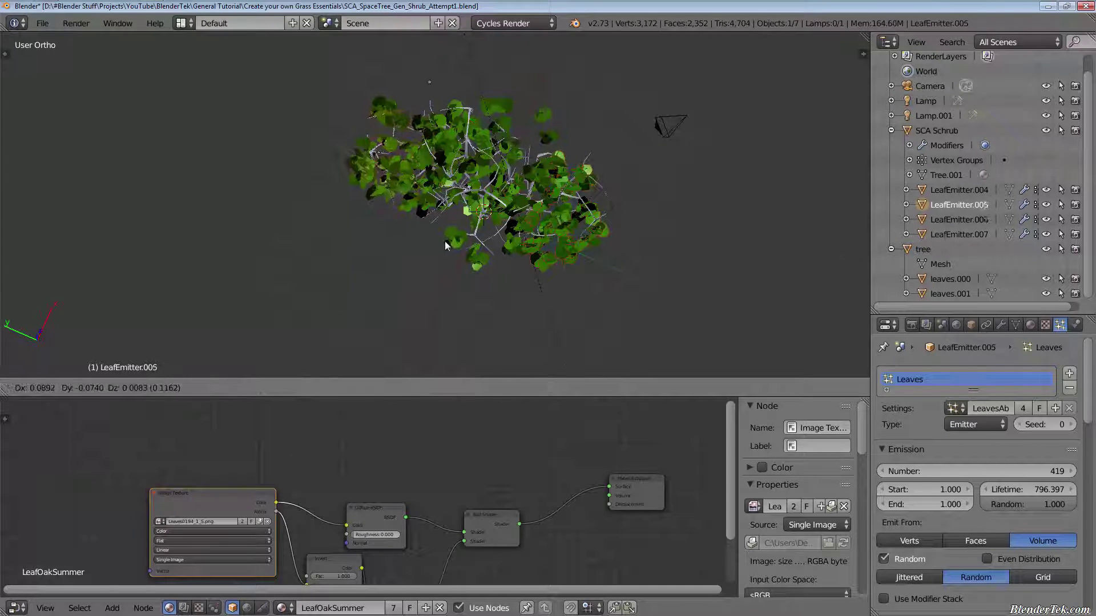
pyautogui.click(367, 172)
# Shift LeafEmitter.007 and .006 further right, then reframe the view on the shrub.
pyautogui.click(959, 234)
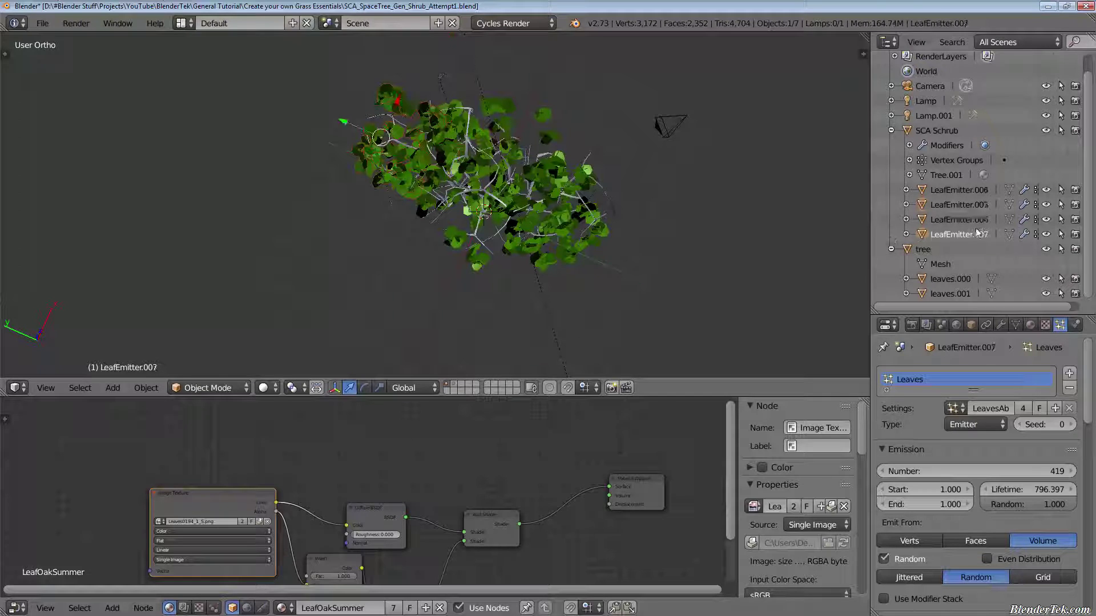
pyautogui.press('g')
pyautogui.click(635, 259)
pyautogui.click(947, 219)
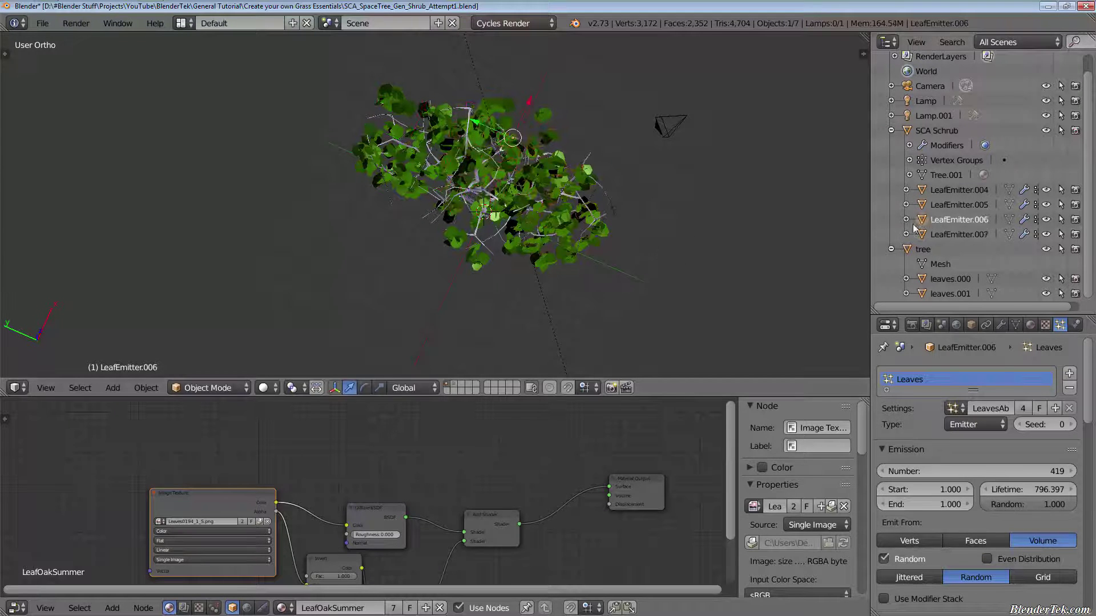
pyautogui.press('g')
pyautogui.click(623, 210)
pyautogui.moveTo(735, 200); pyautogui.dragTo(656, 286, button='middle')
pyautogui.scroll(4, 497, 263)
pyautogui.scroll(4, 724, 255)
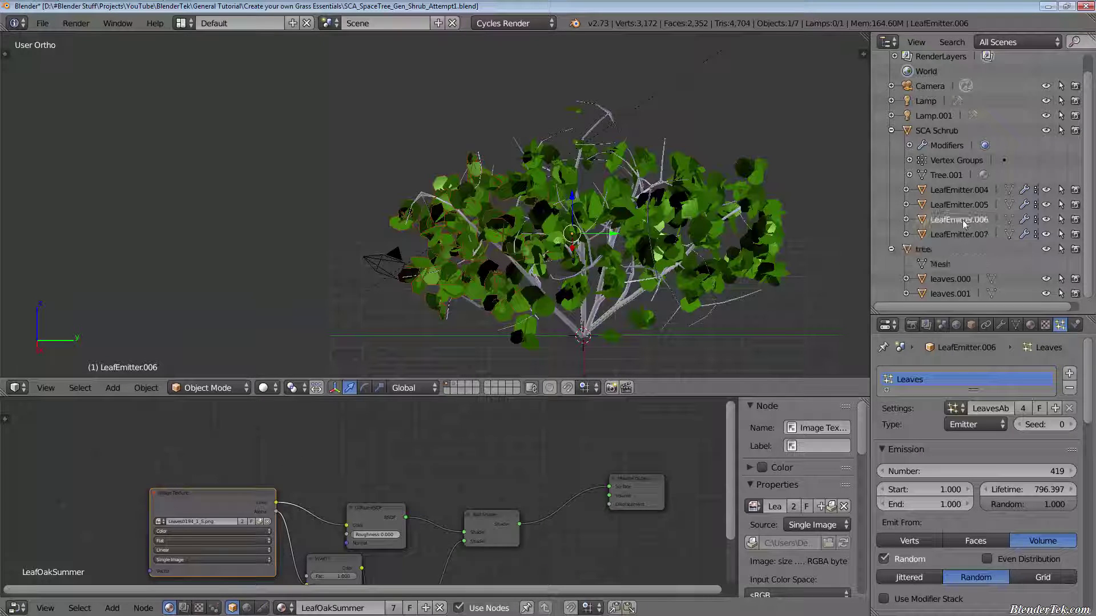
pyautogui.keyDown('shift'); pyautogui.moveTo(743, 258); pyautogui.dragTo(615, 249, button='middle'); pyautogui.keyUp('shift')
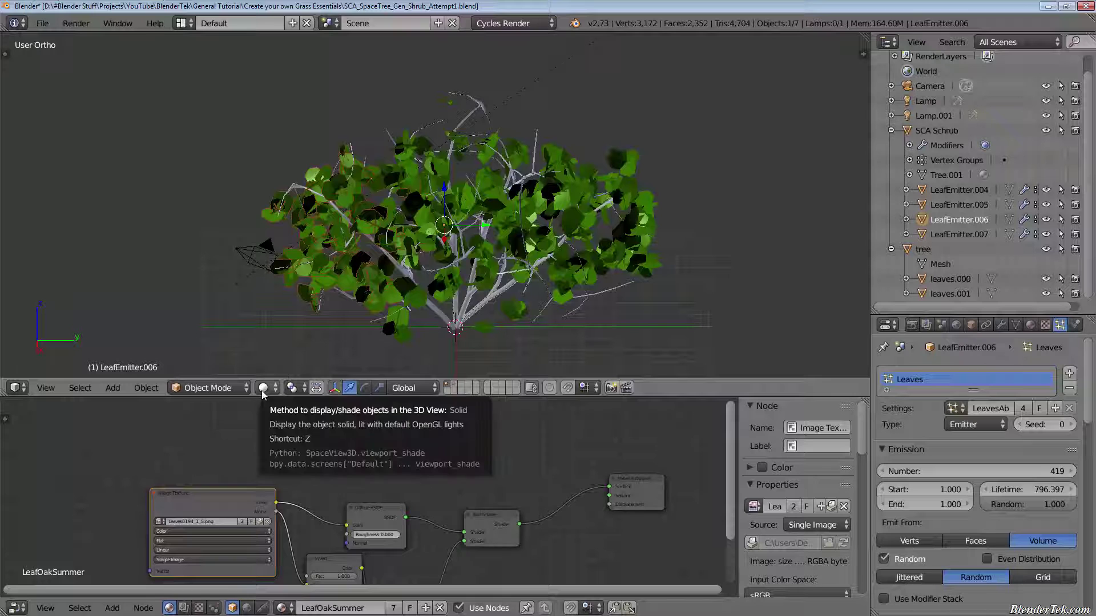
pyautogui.scroll(2, 503, 321)
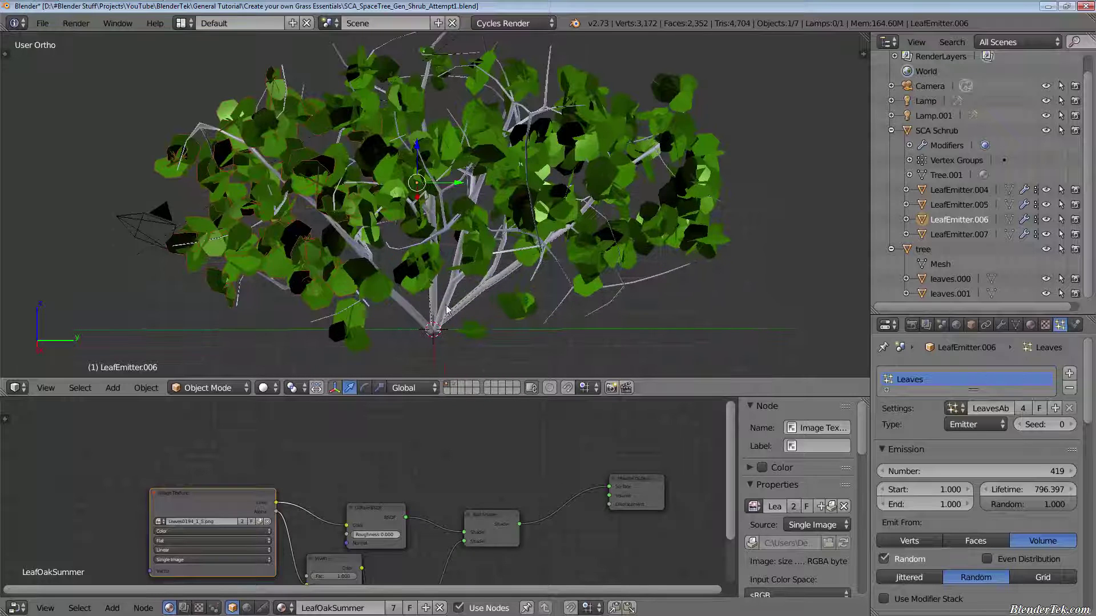
# Switch the viewport to Rendered Cycles shading and zoom to check the red leaves.
pyautogui.click(266, 387)
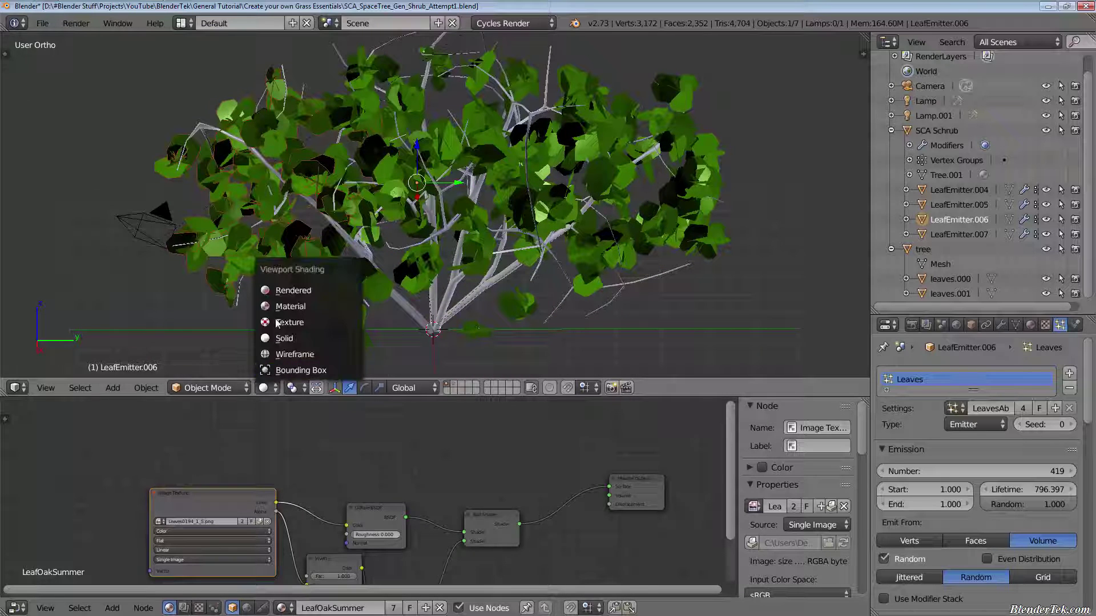
pyautogui.click(286, 291)
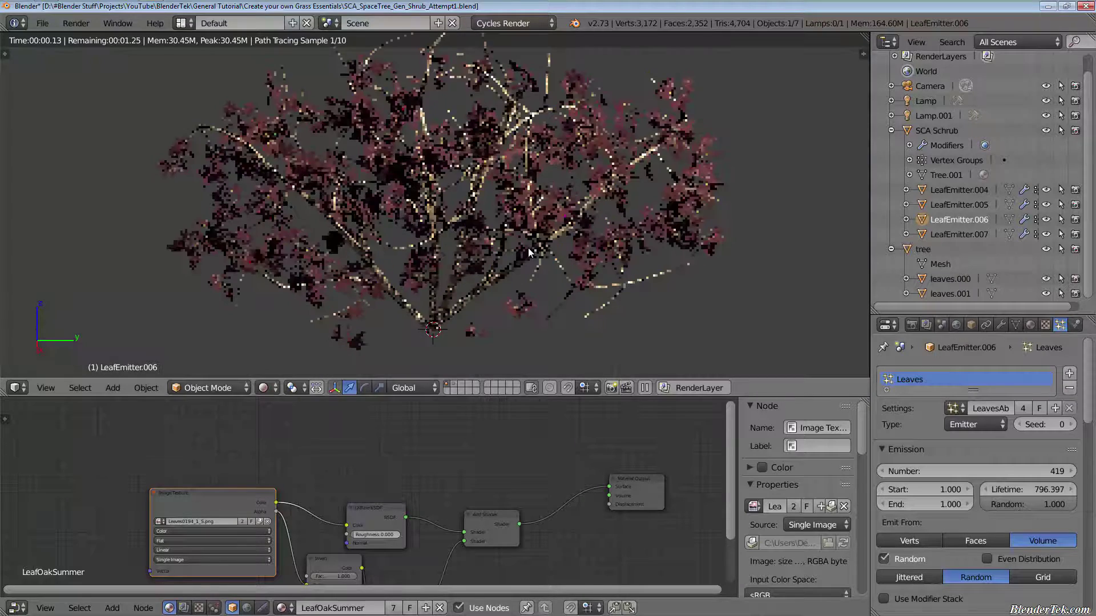
pyautogui.scroll(-5, 480, 249)
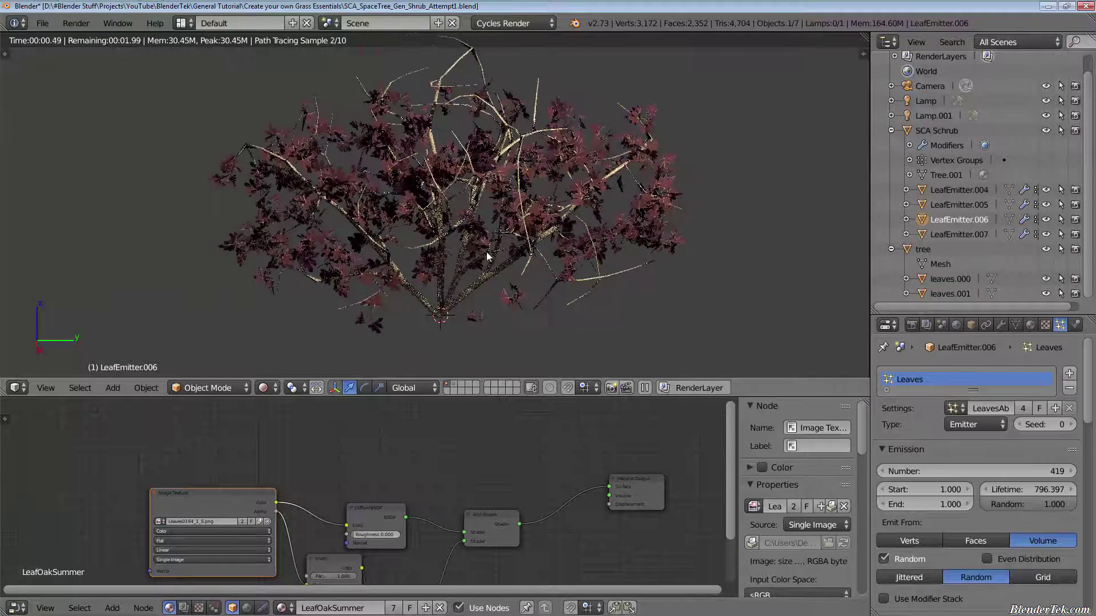
pyautogui.scroll(-2, 515, 263)
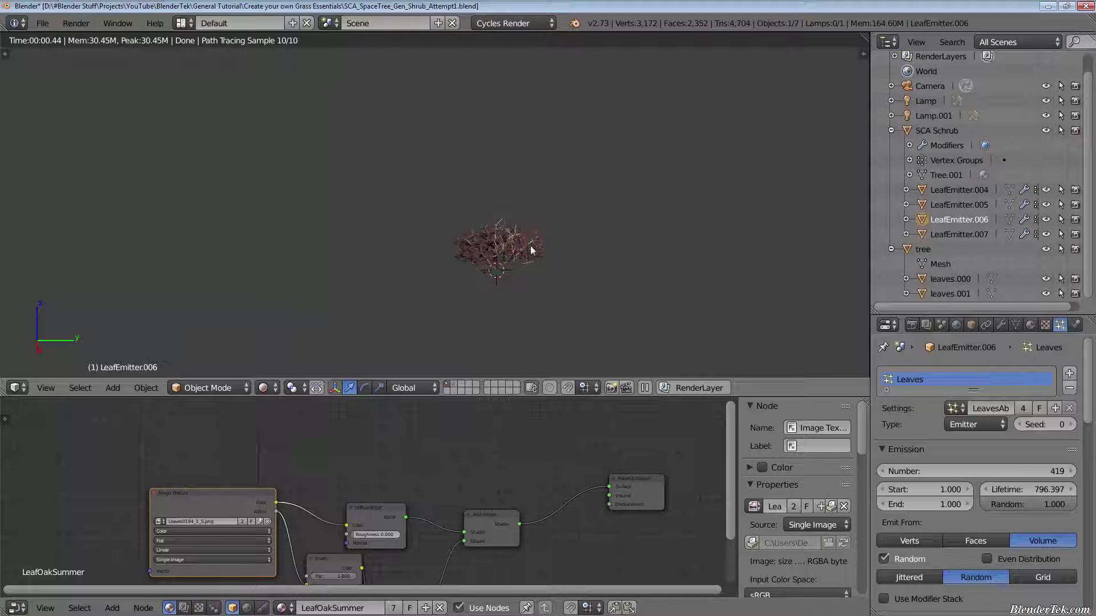
pyautogui.scroll(8, 446, 277)
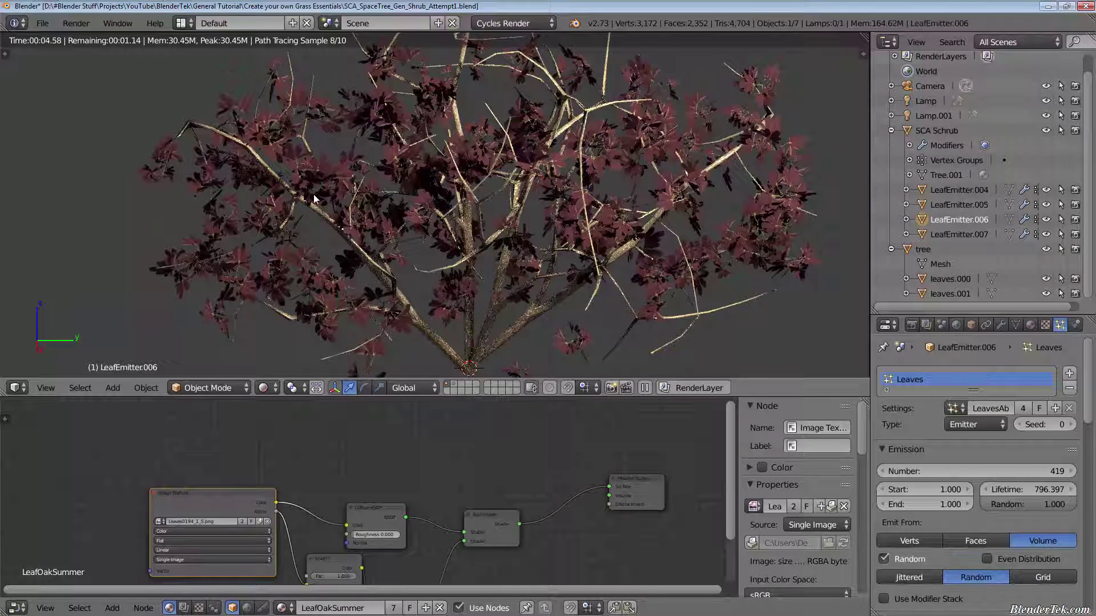
# Select the trunk, then LeafEmitter.006 to show its LeafOakSummer leaf material.
pyautogui.rightClick(321, 179)
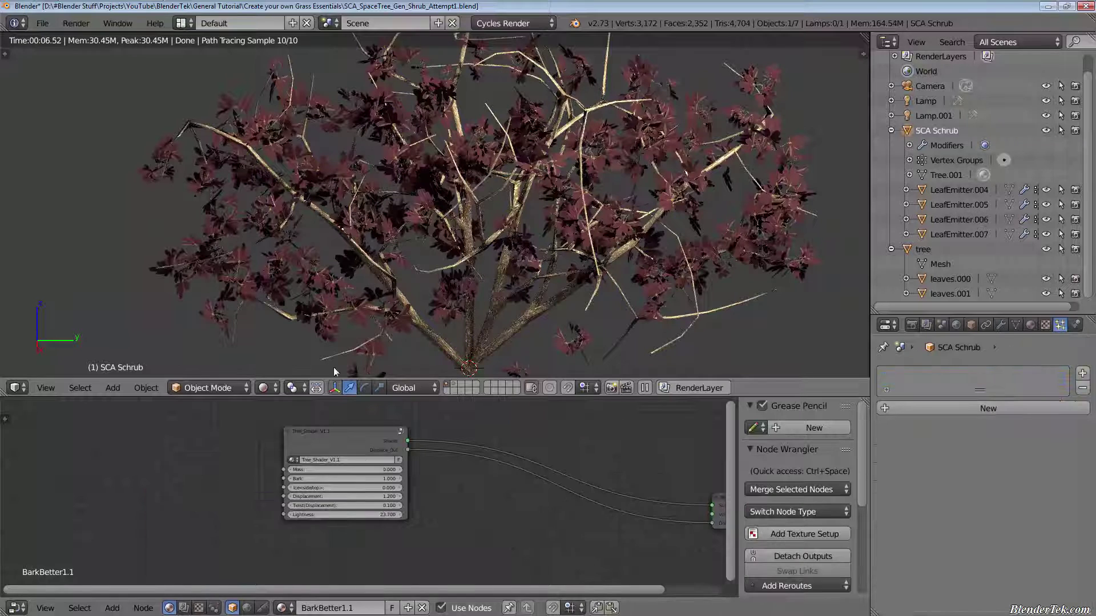
pyautogui.rightClick(331, 188)
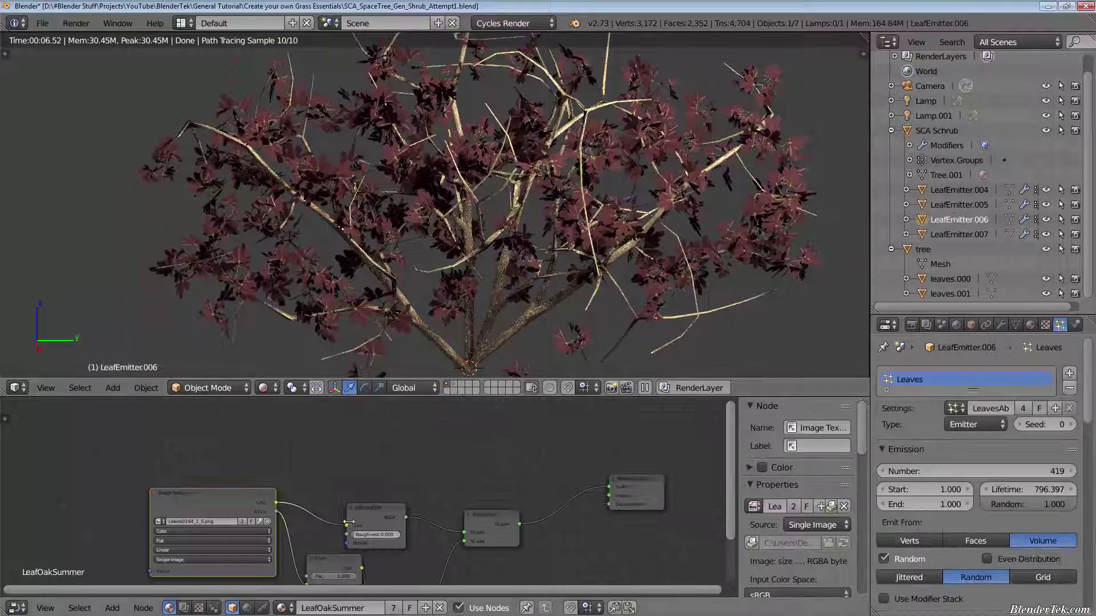
pyautogui.scroll(2, 285, 516)
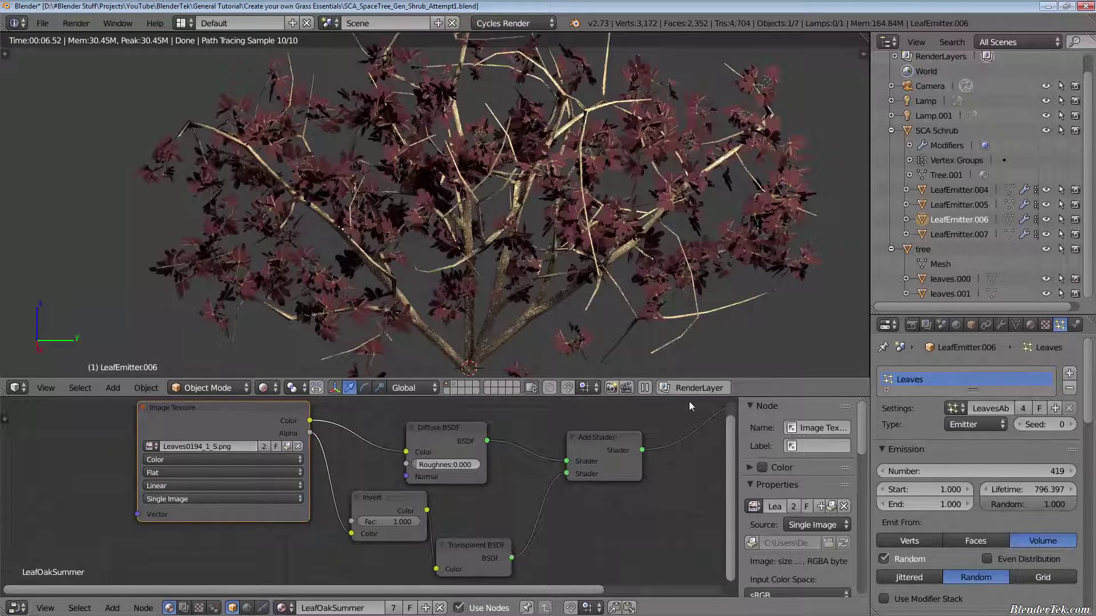
# Split the viewport and turn the right half into an Image Editor showing Leaves0194_1_S.png.
pyautogui.moveTo(863, 54); pyautogui.dragTo(407, 143)
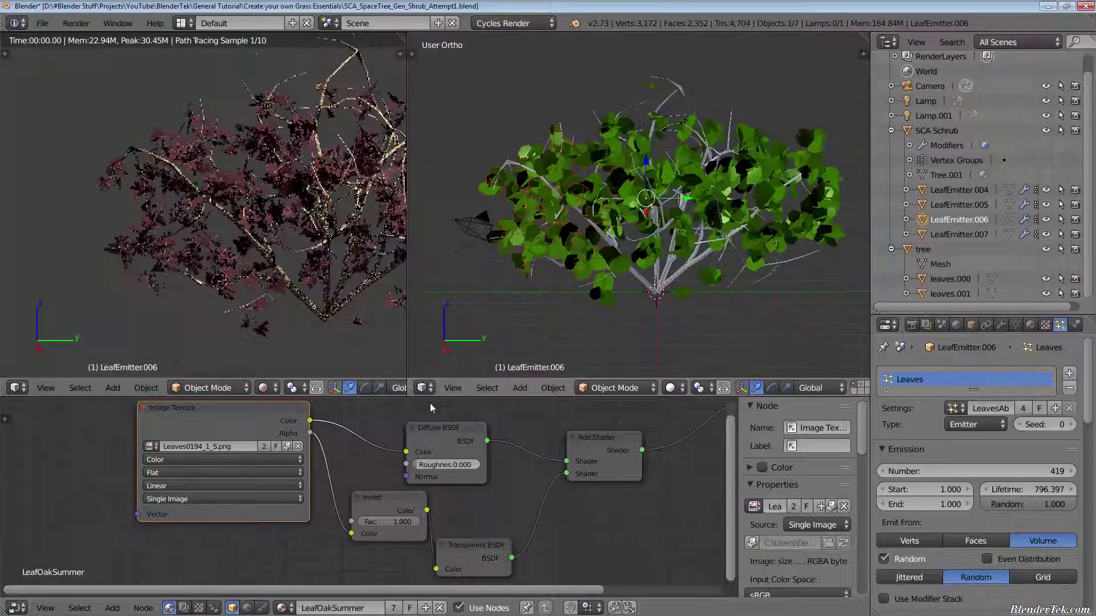
pyautogui.click(425, 388)
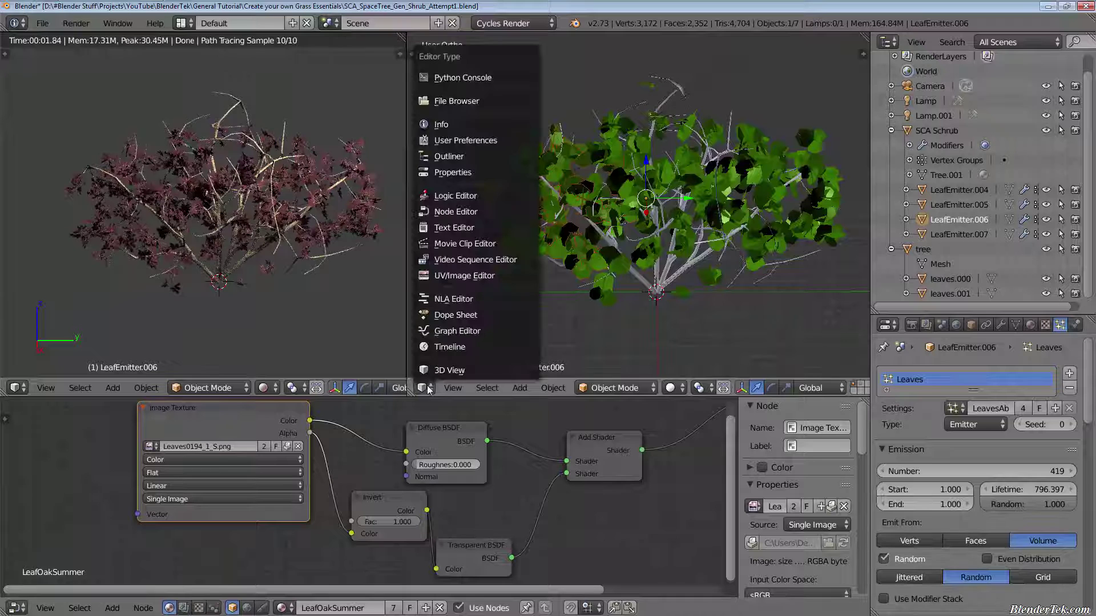
pyautogui.click(465, 276)
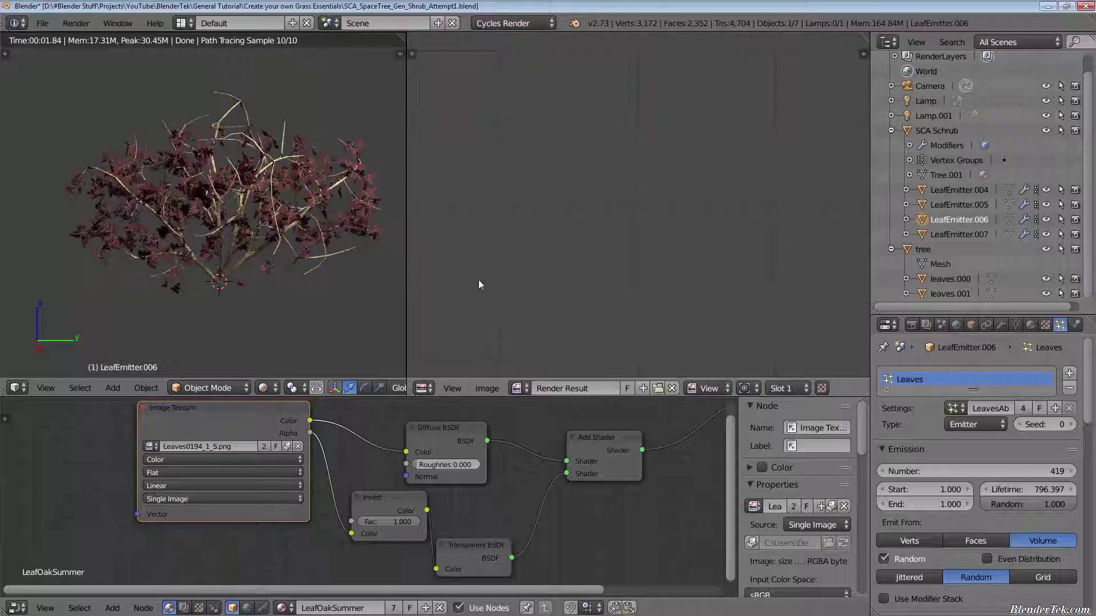
pyautogui.click(517, 388)
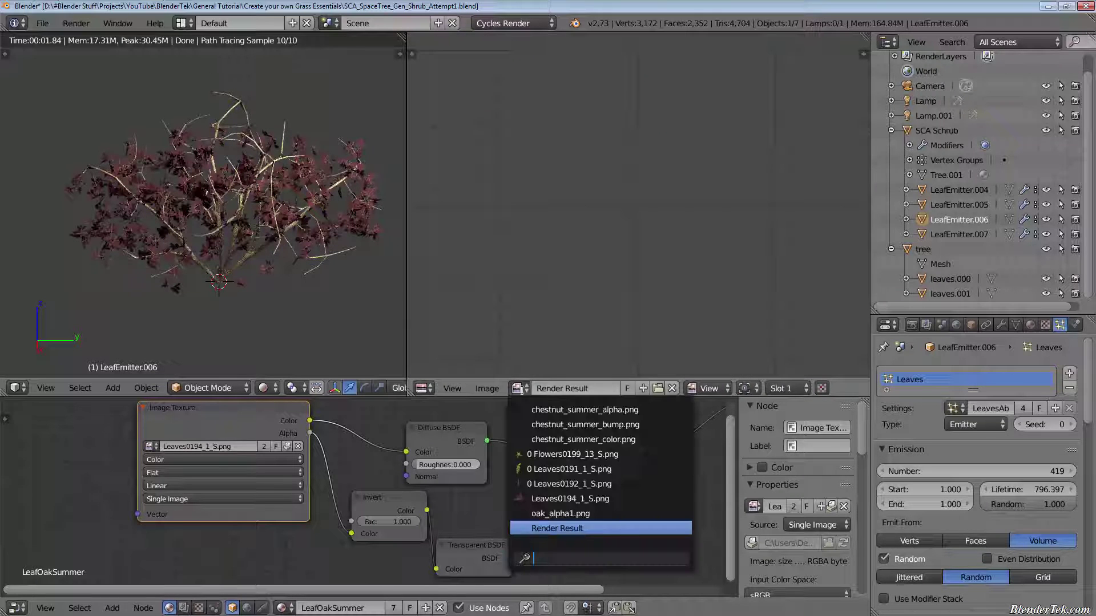
pyautogui.click(565, 506)
pyautogui.scroll(-5, 710, 187)
pyautogui.scroll(3, 712, 189)
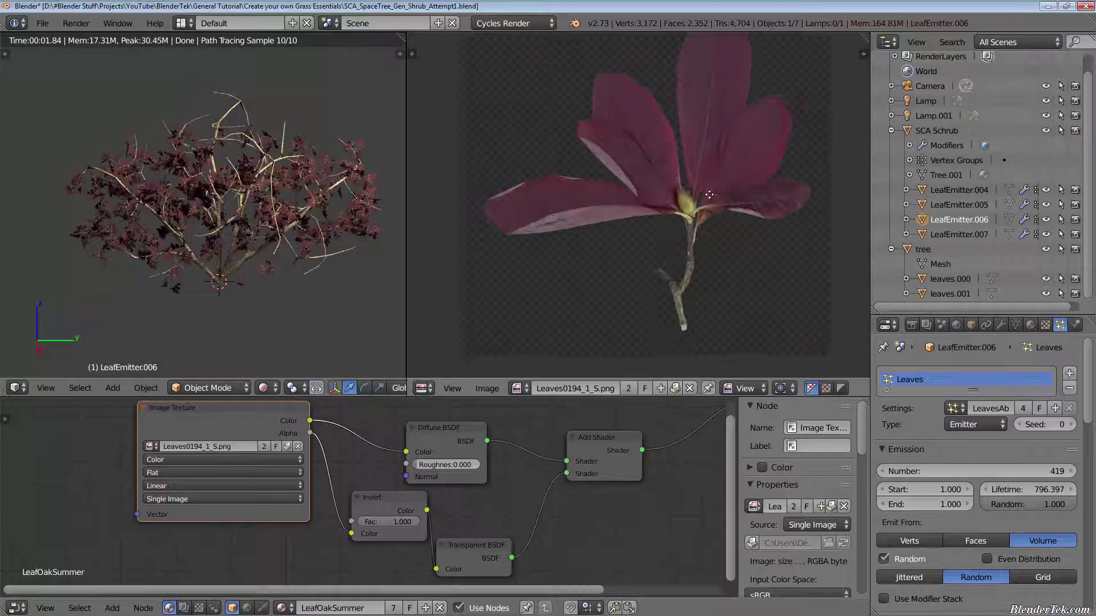
pyautogui.scroll(-1, 699, 221)
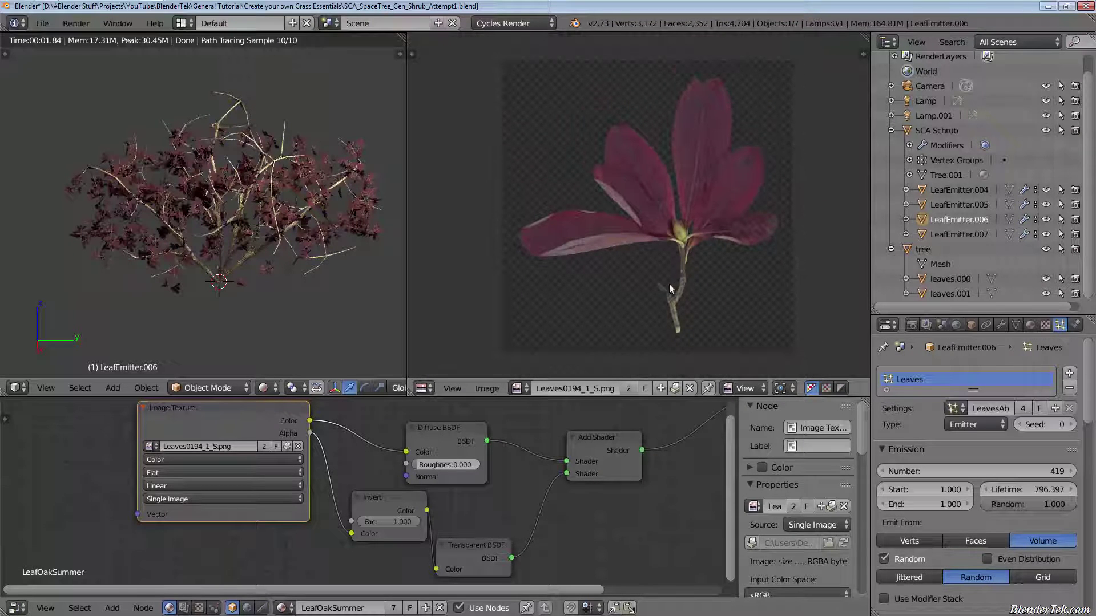
# Browse Flowers0199_13_S.png and Leaves0191_1_S.png, settling on the red Leaves0192_1_S.png sprig.
pyautogui.click(518, 388)
pyautogui.click(555, 453)
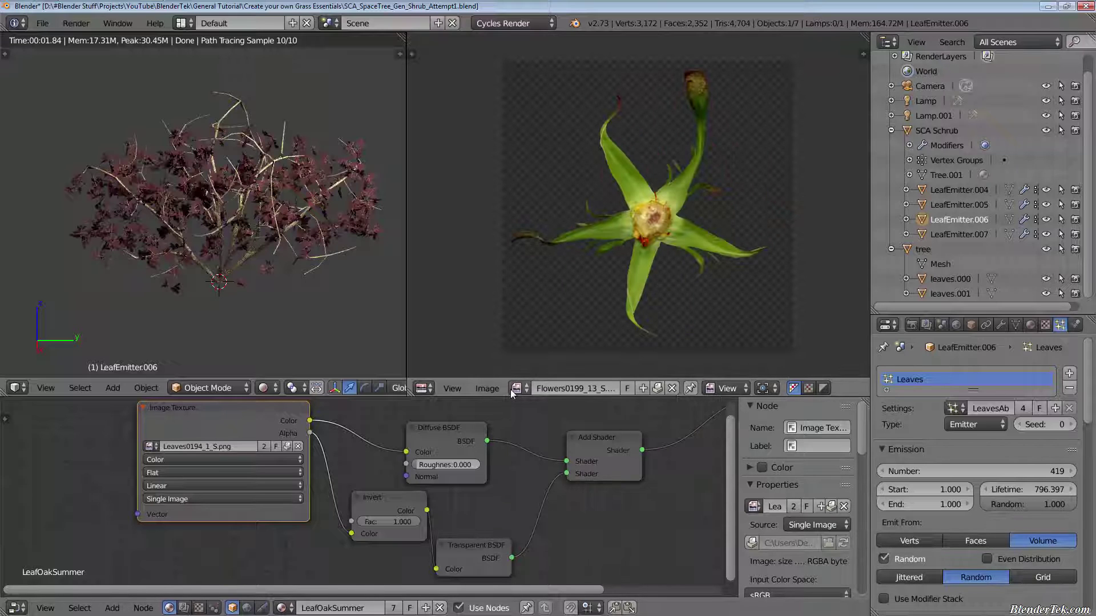
pyautogui.click(518, 388)
pyautogui.click(554, 468)
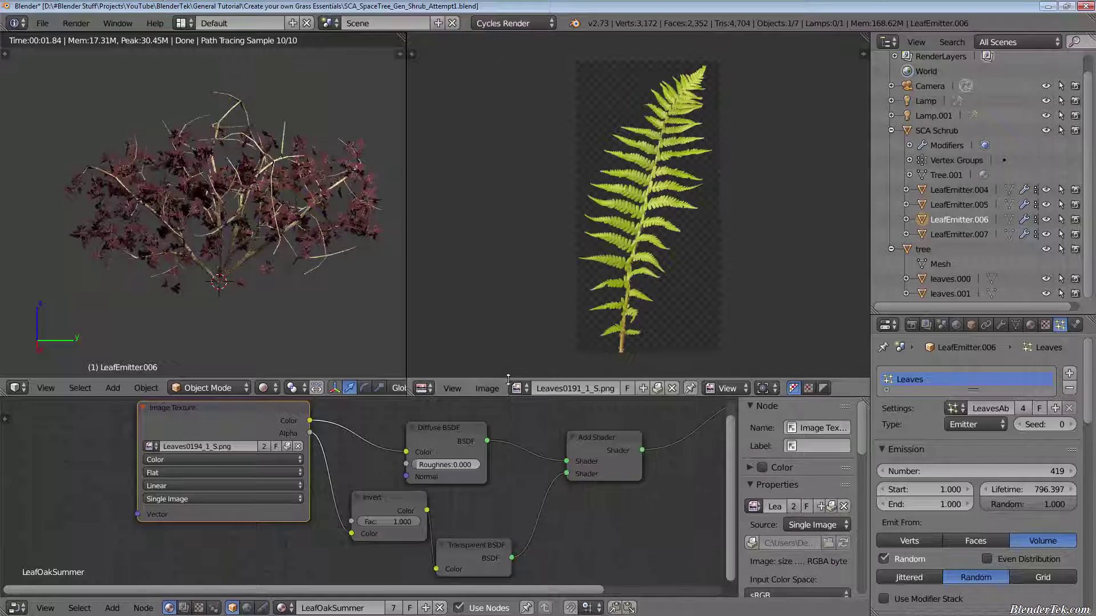
pyautogui.click(518, 388)
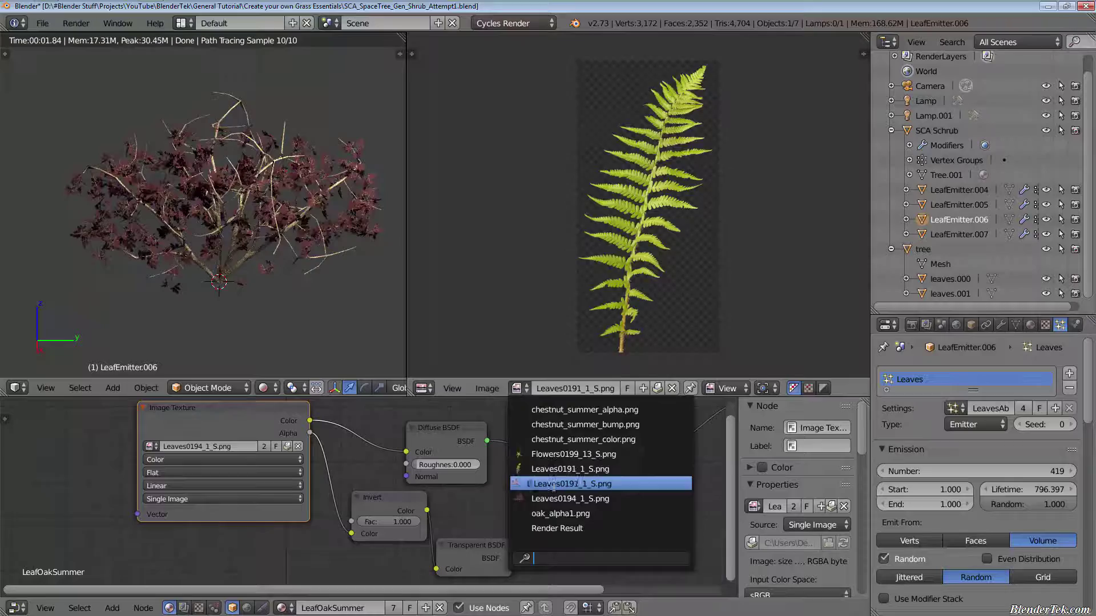
pyautogui.click(553, 484)
pyautogui.scroll(4, 213, 215)
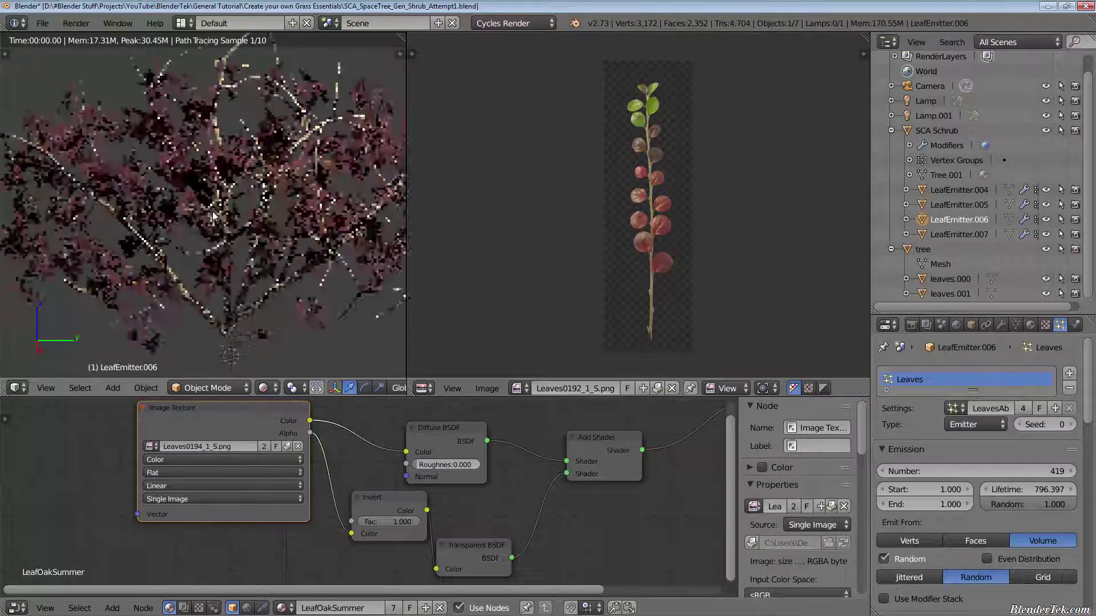
pyautogui.scroll(6, 213, 216)
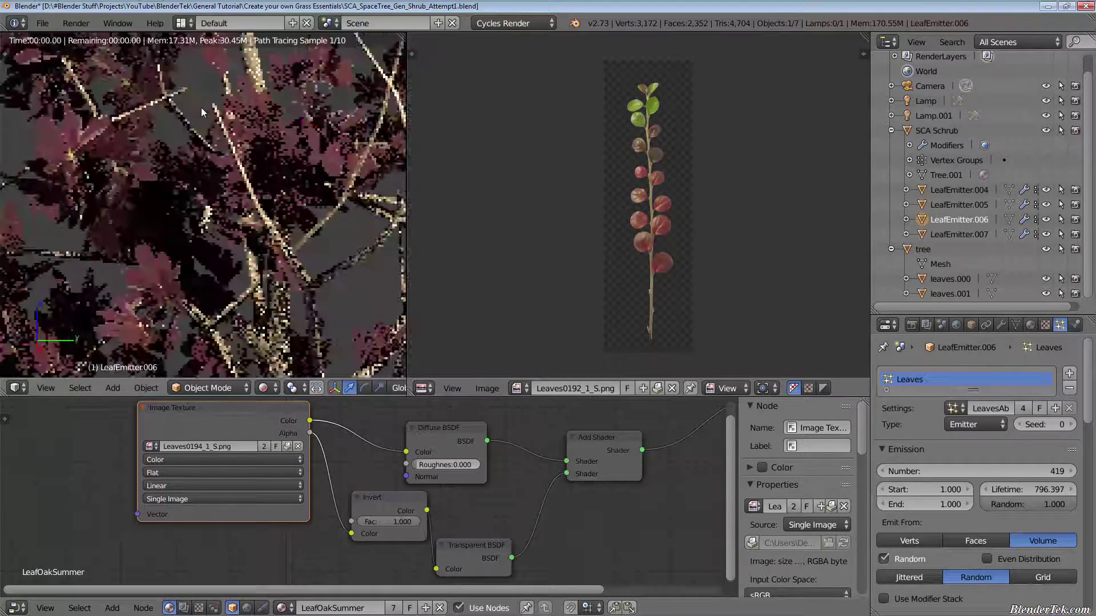
pyautogui.scroll(3, 200, 108)
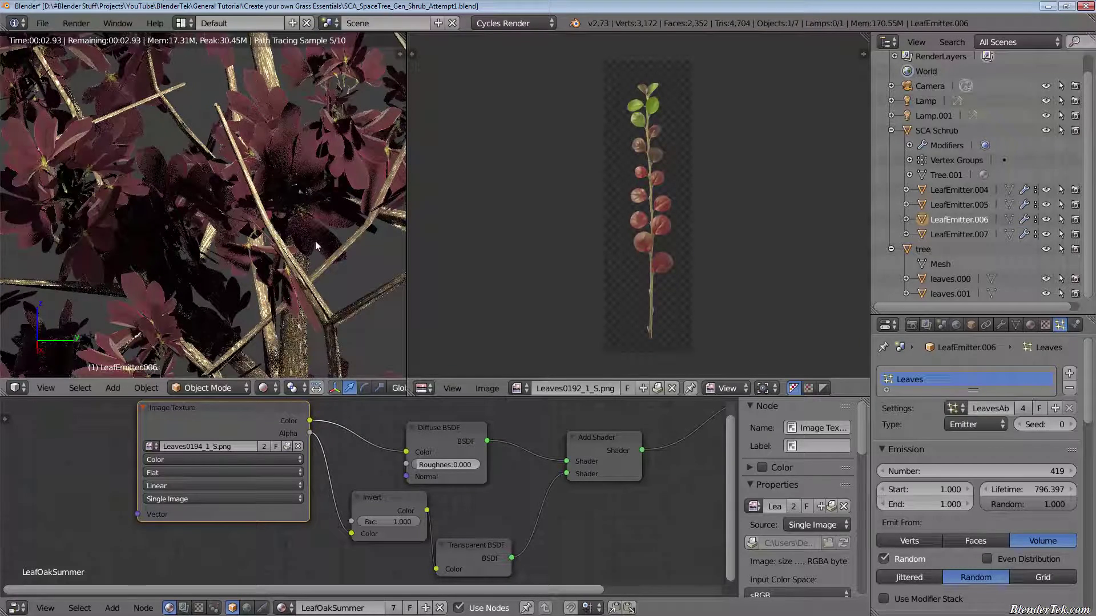
pyautogui.scroll(-8, 316, 244)
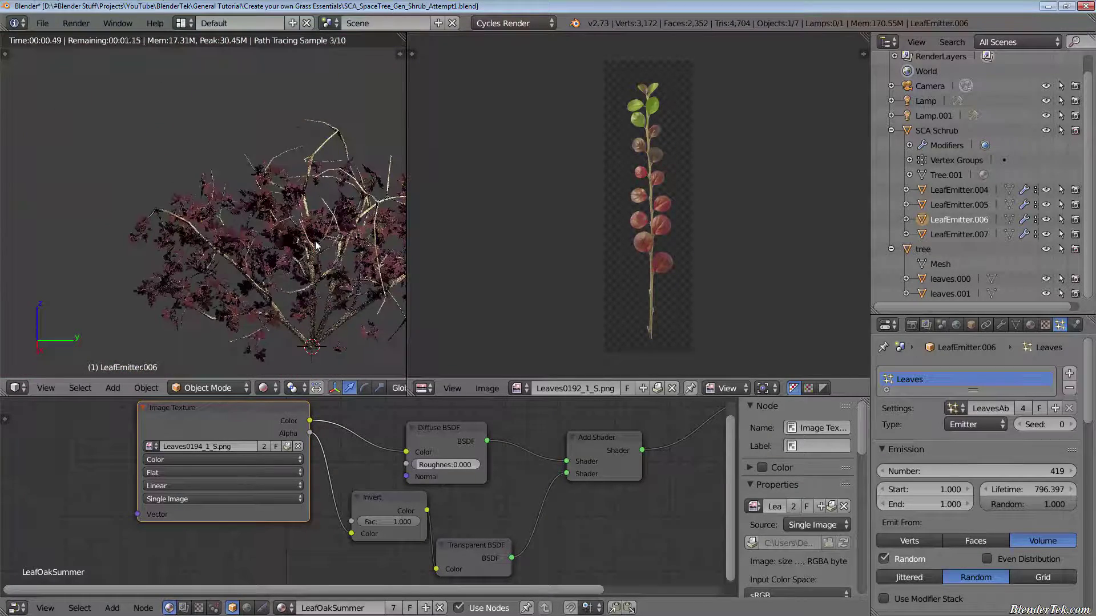
pyautogui.scroll(-4, 315, 245)
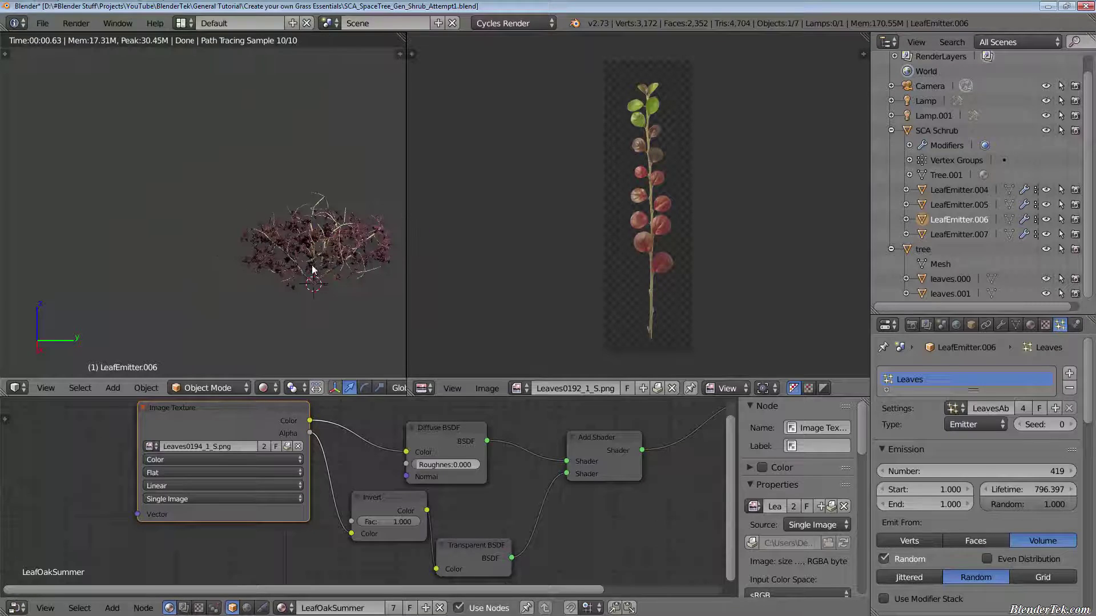
pyautogui.scroll(7, 318, 276)
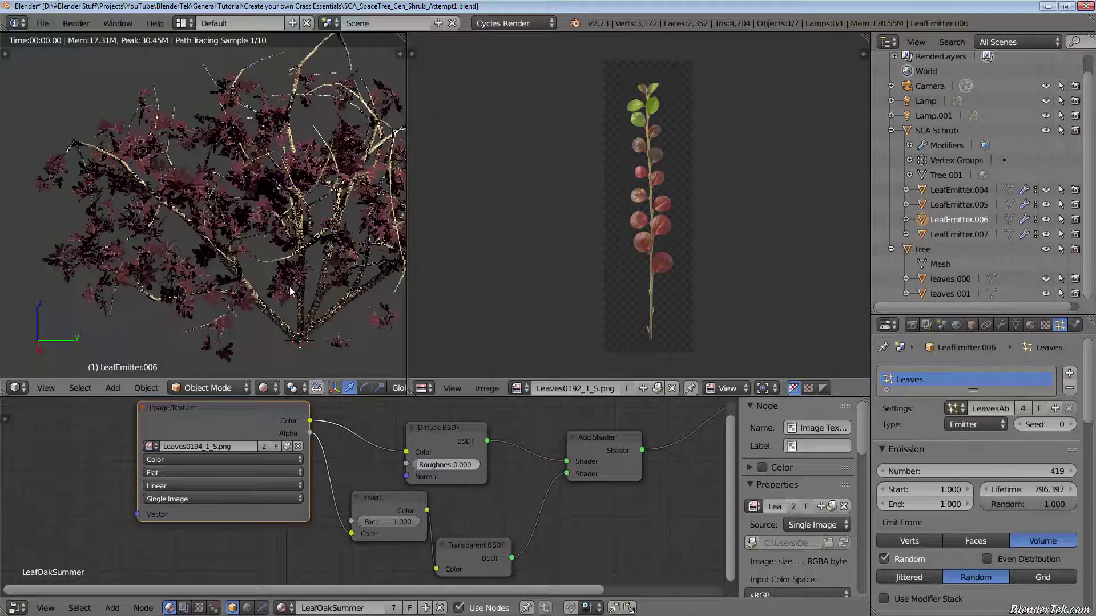
pyautogui.click(151, 447)
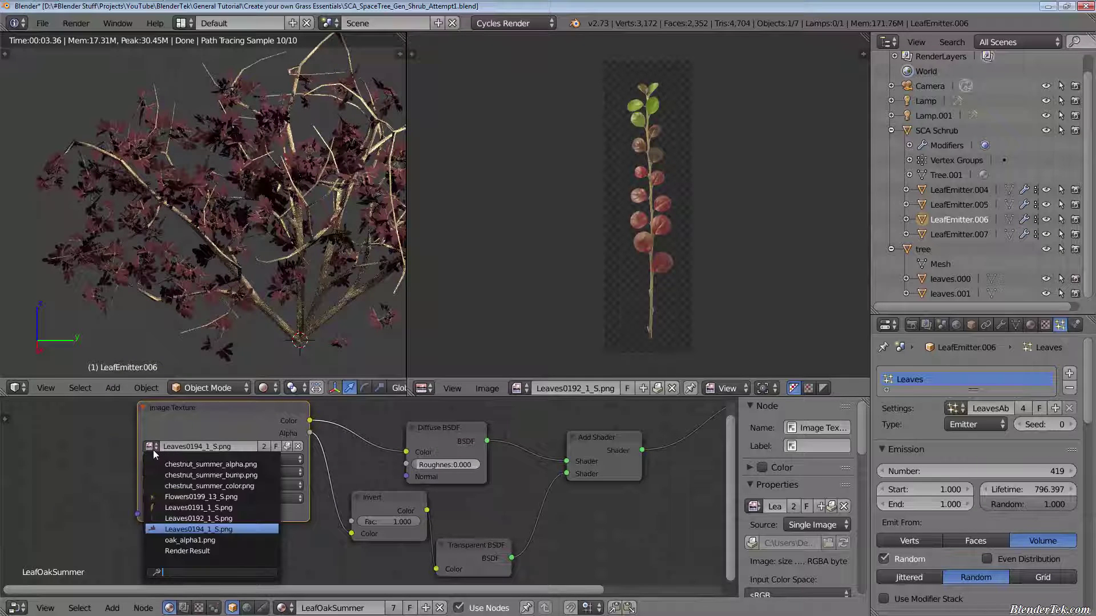
pyautogui.click(164, 497)
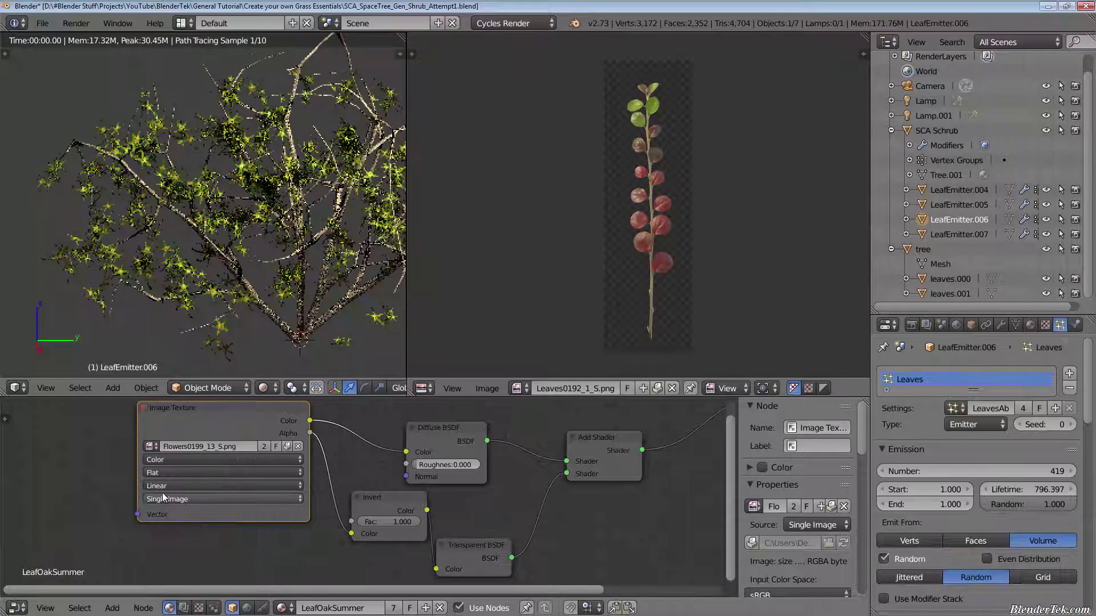
pyautogui.click(151, 446)
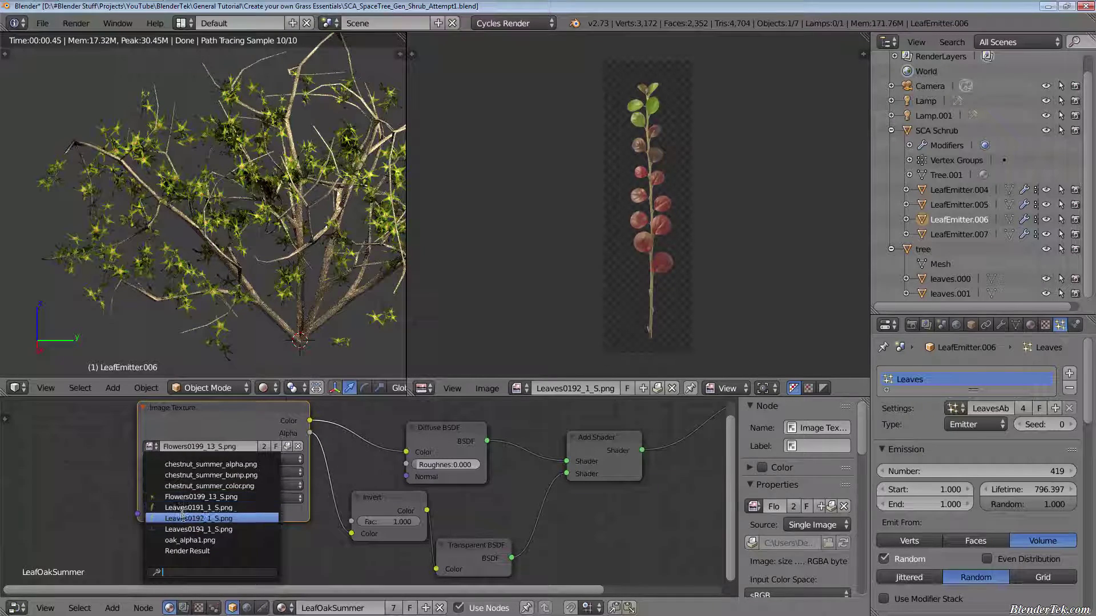
pyautogui.click(183, 518)
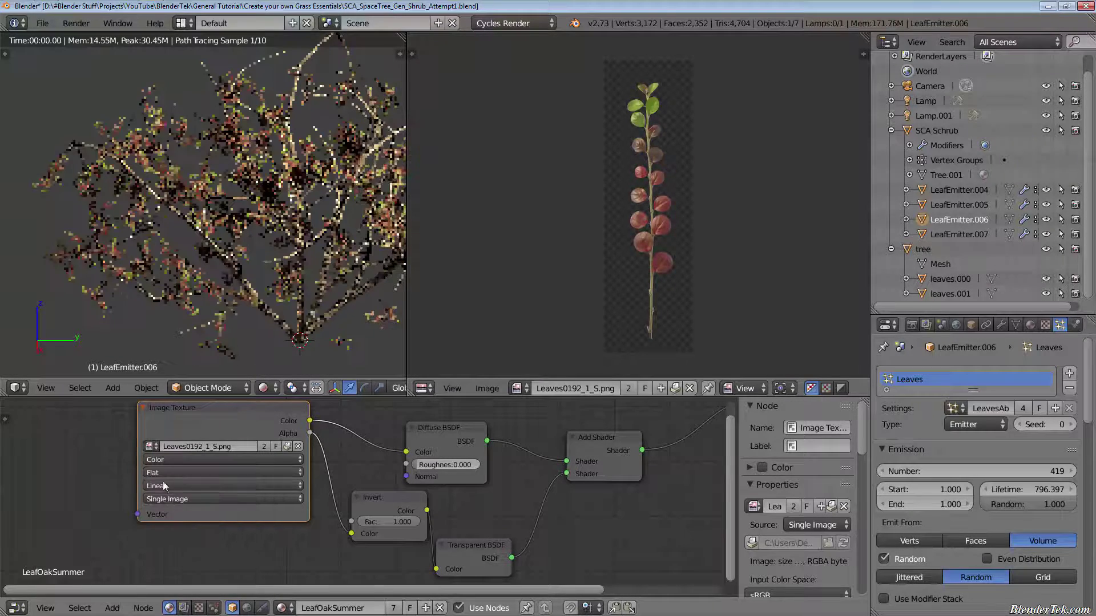
pyautogui.click(151, 446)
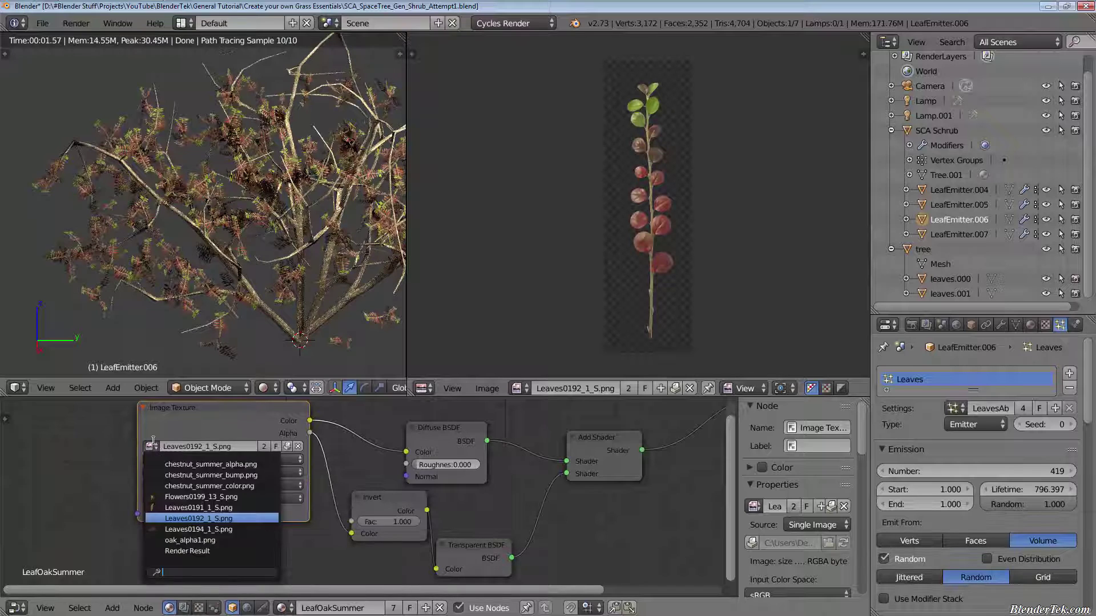
pyautogui.click(199, 539)
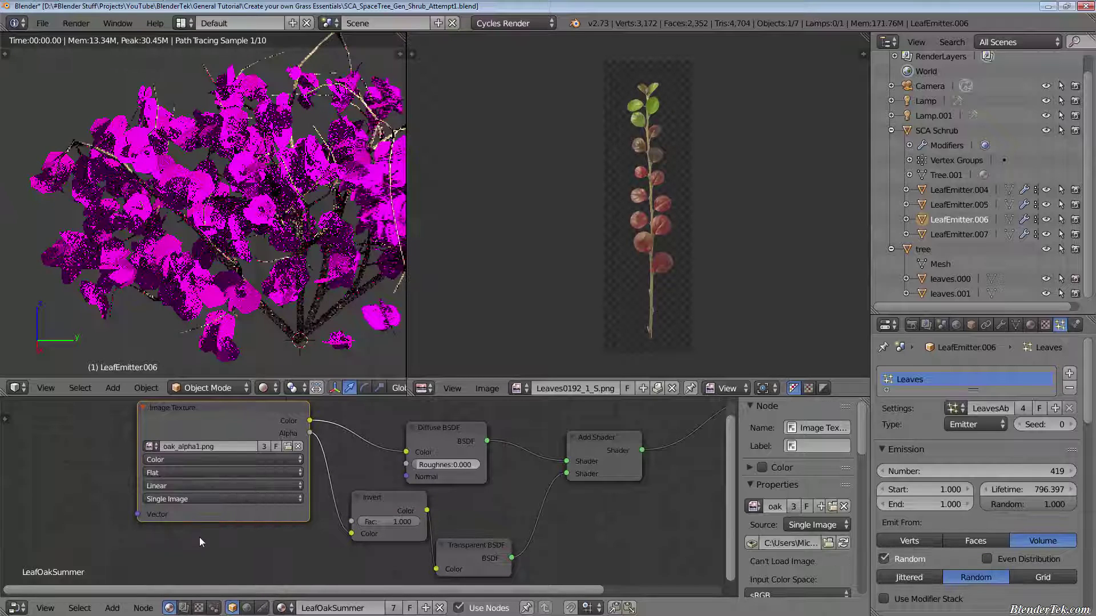
pyautogui.click(157, 448)
pyautogui.click(166, 500)
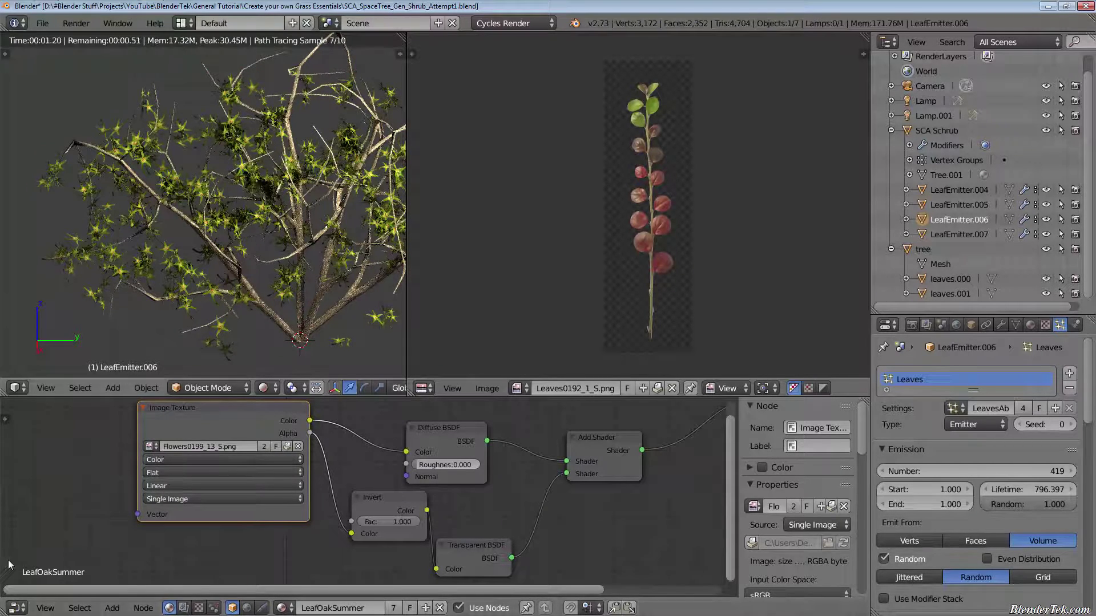
pyautogui.click(150, 448)
pyautogui.click(183, 481)
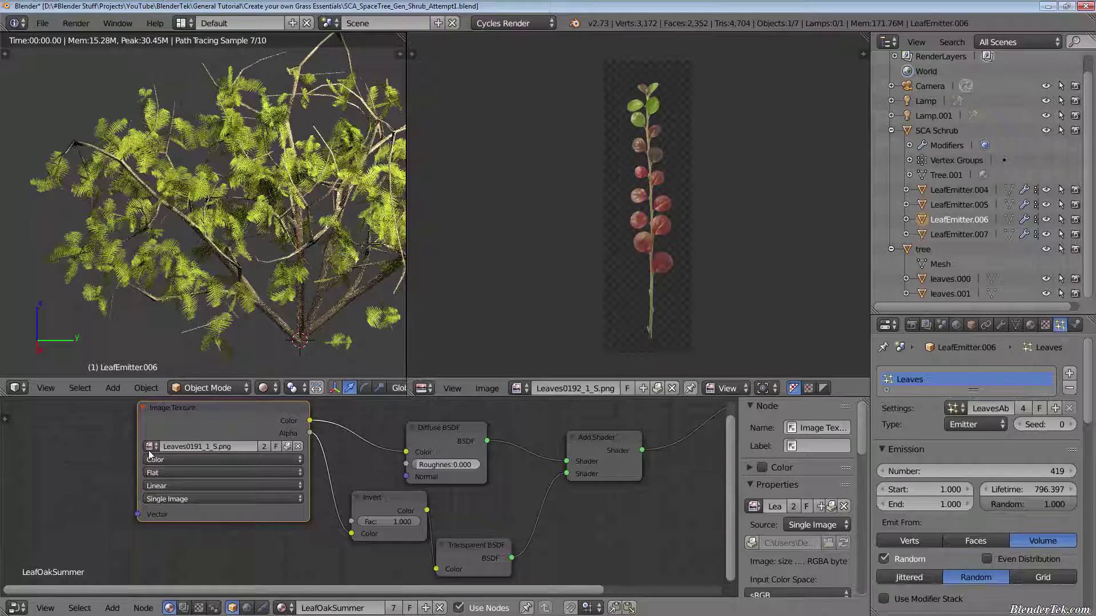
pyautogui.click(149, 447)
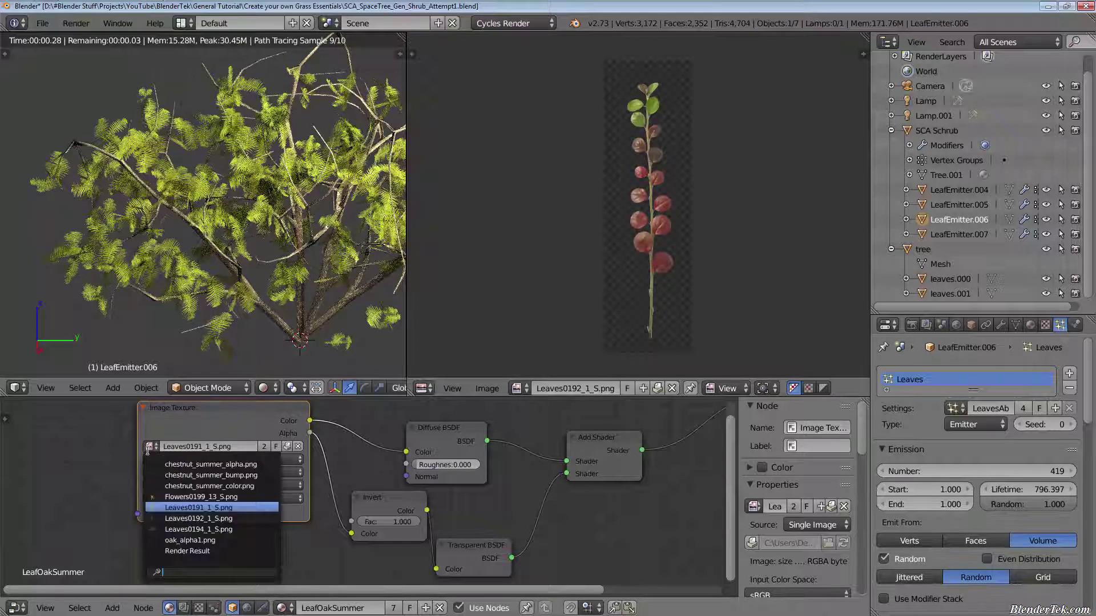
pyautogui.click(194, 519)
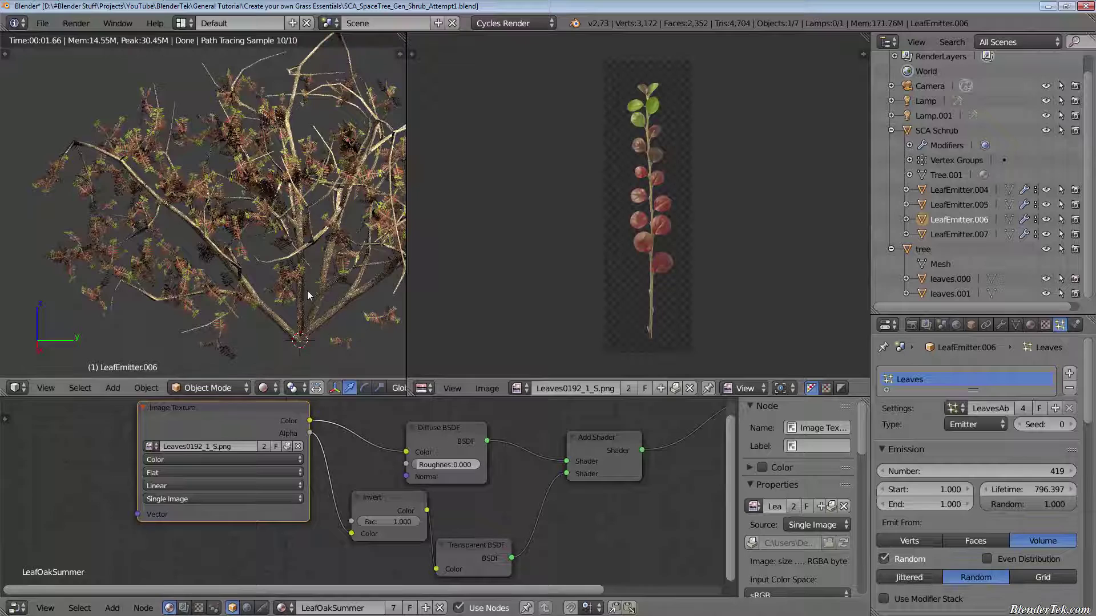
pyautogui.click(150, 447)
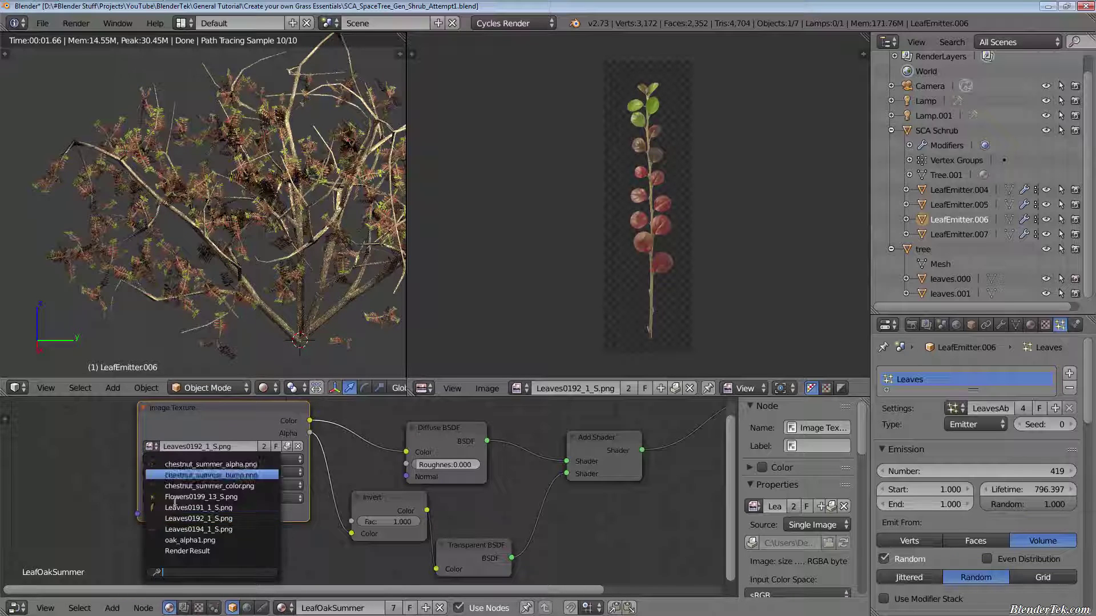
pyautogui.click(279, 515)
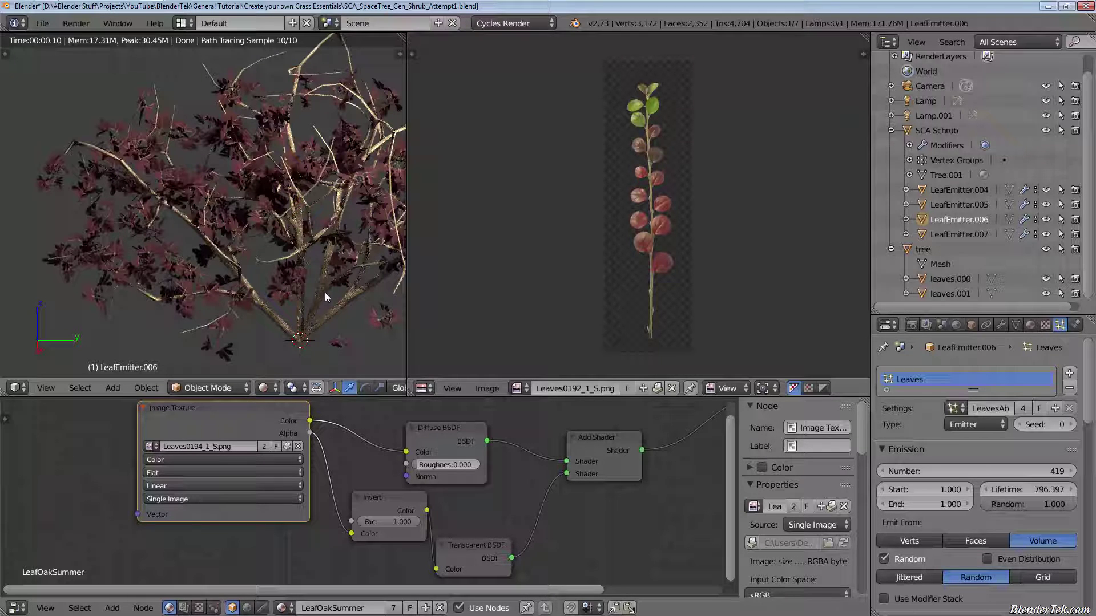
pyautogui.scroll(5, 686, 323)
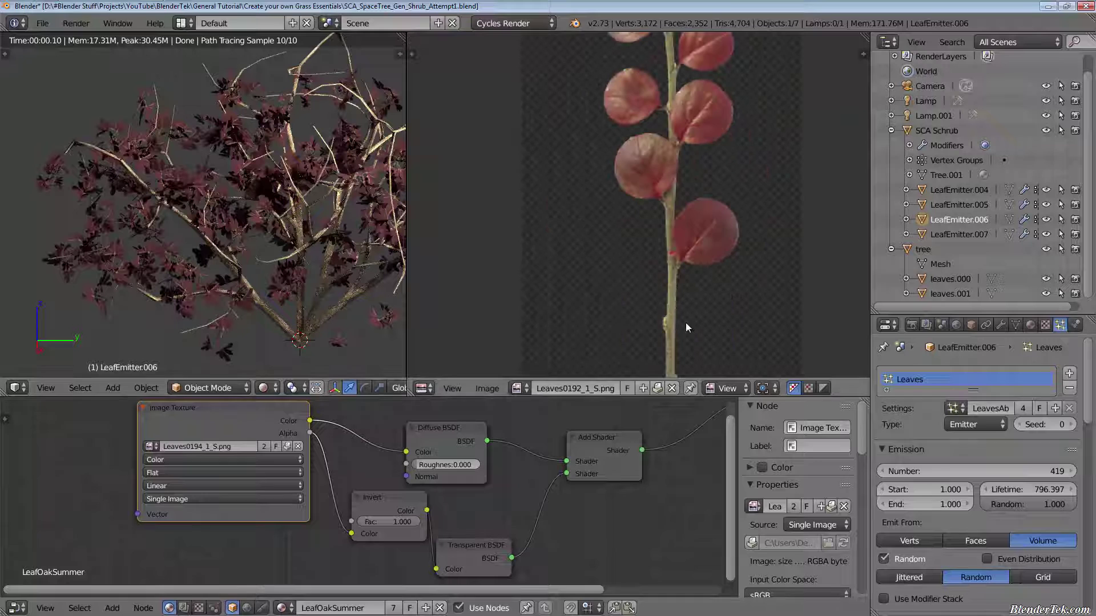
pyautogui.scroll(-5, 689, 167)
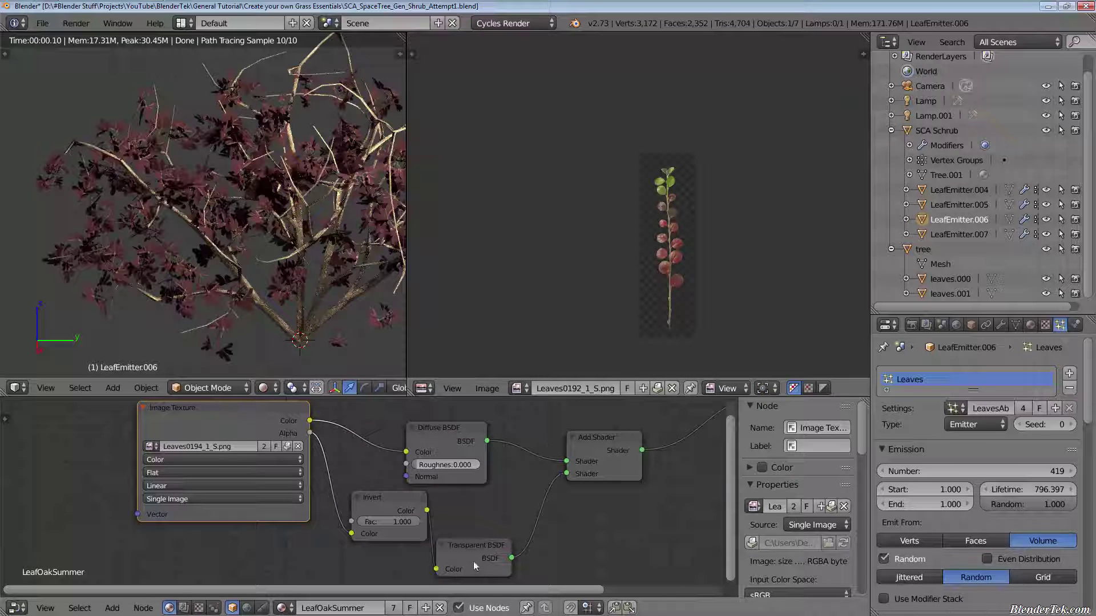
pyautogui.scroll(2, 474, 557)
pyautogui.moveTo(436, 544); pyautogui.dragTo(327, 590, button='middle')
pyautogui.click(494, 477)
pyautogui.moveTo(330, 461); pyautogui.dragTo(421, 406, button='middle')
pyautogui.click(320, 472)
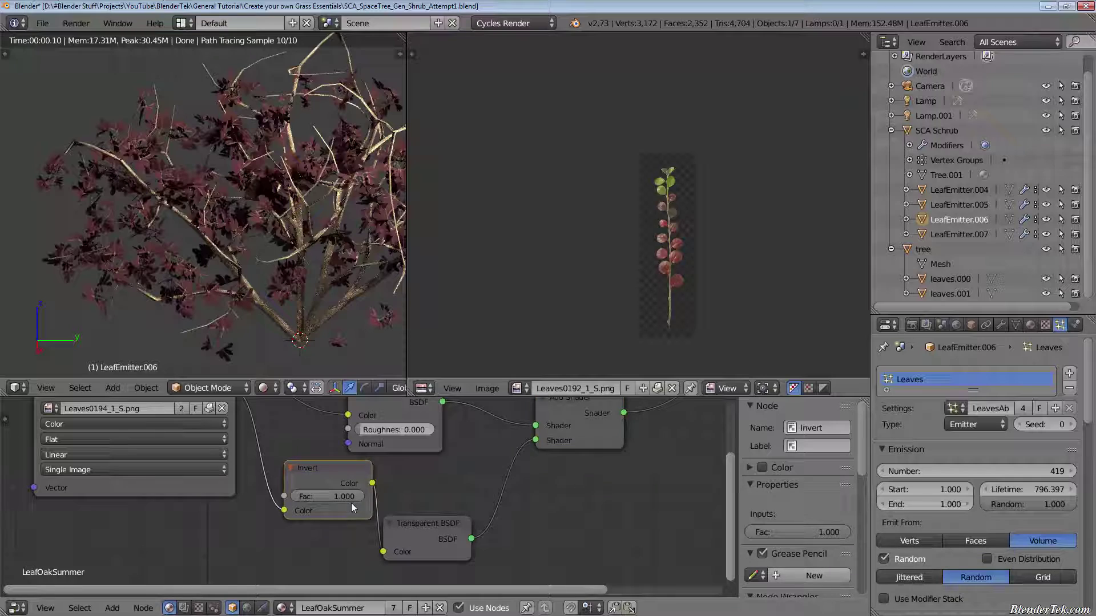
pyautogui.moveTo(351, 502); pyautogui.dragTo(308, 502)
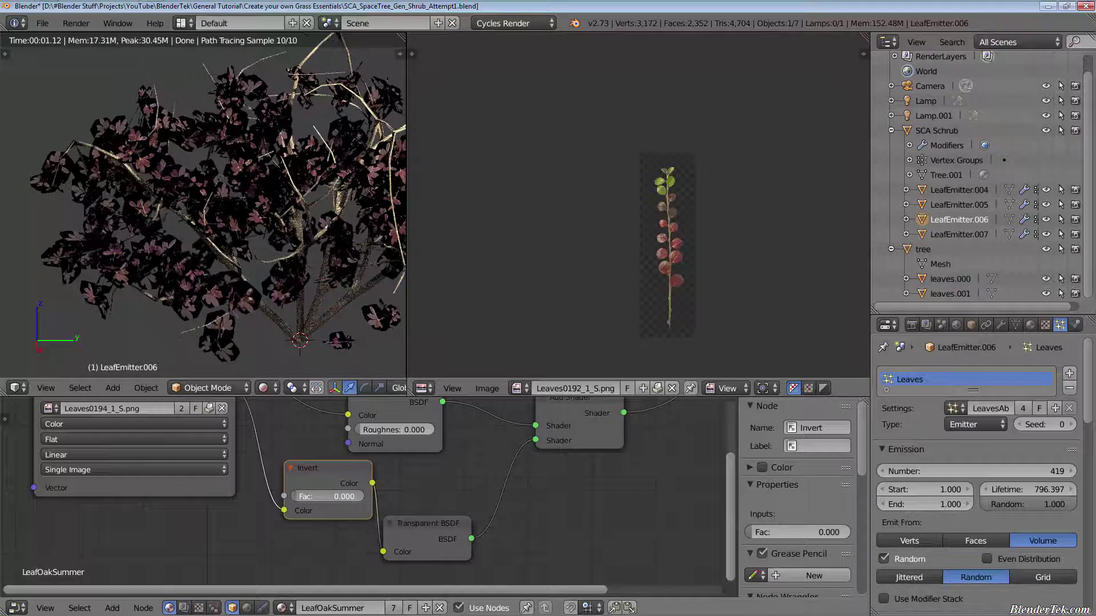
pyautogui.scroll(3, 235, 320)
pyautogui.scroll(4, 231, 323)
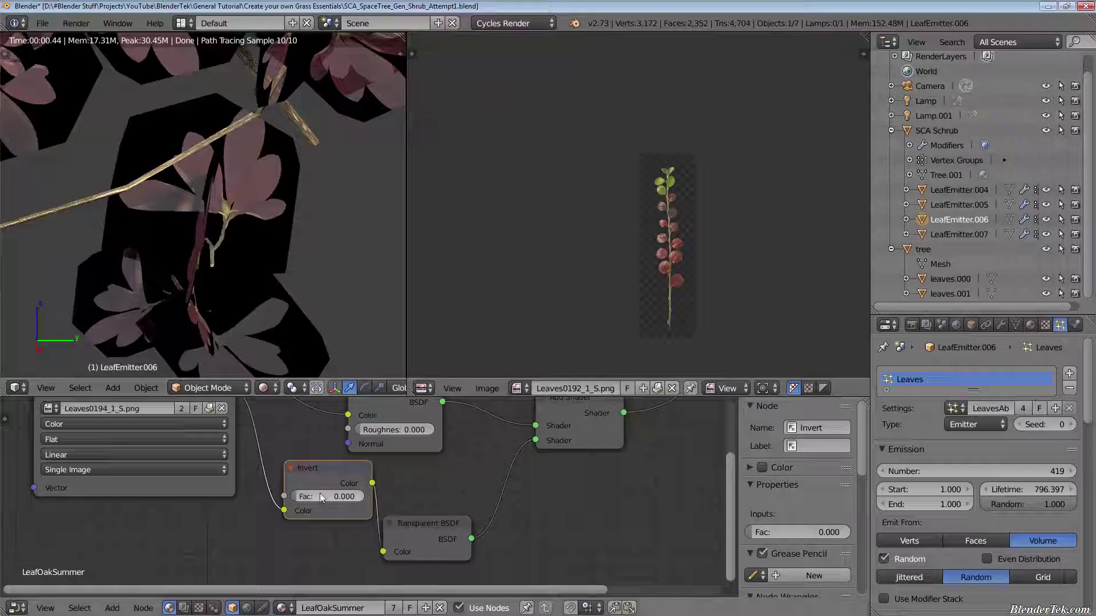
pyautogui.moveTo(319, 496); pyautogui.dragTo(365, 497)
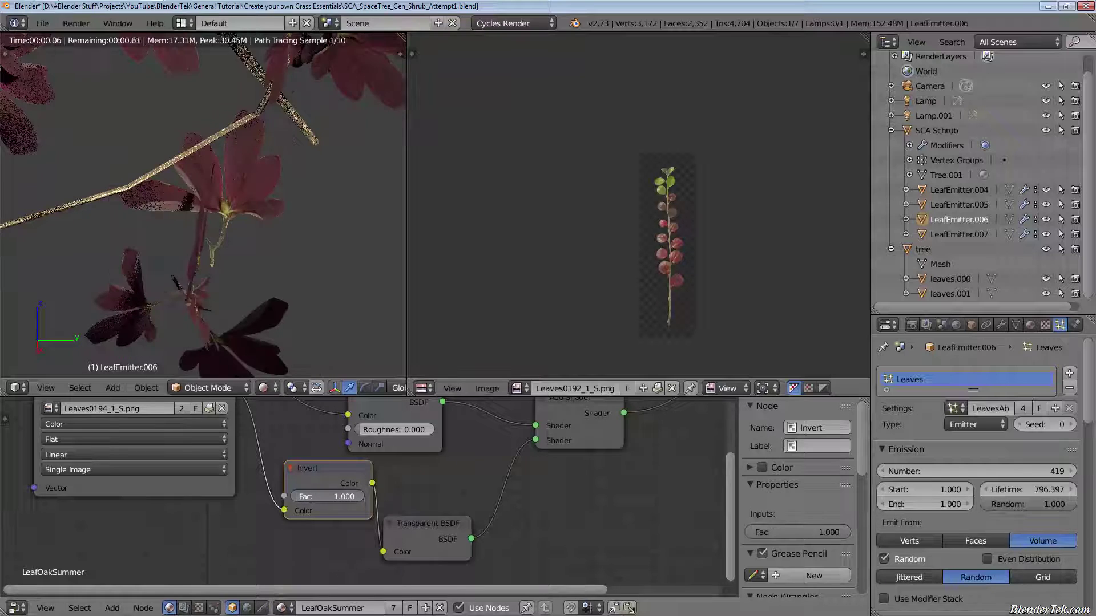
pyautogui.click(422, 546)
# With the Invert node reselected, zoom and orbit around the rendered shrub to inspect its dark red leaves.
pyautogui.click(327, 477)
pyautogui.scroll(-2, 274, 446)
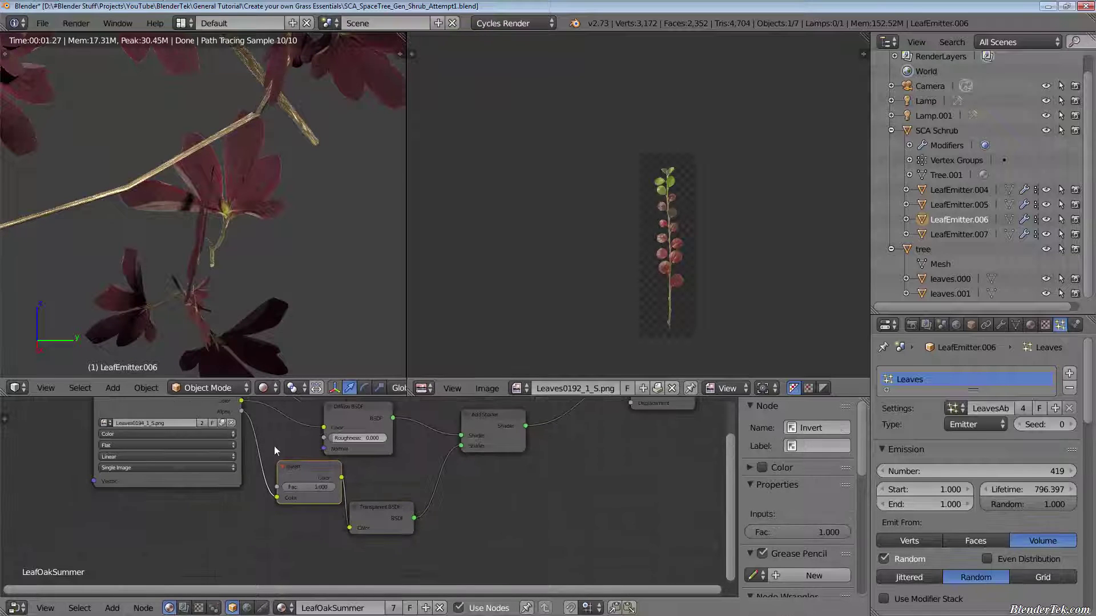
pyautogui.scroll(-5, 217, 200)
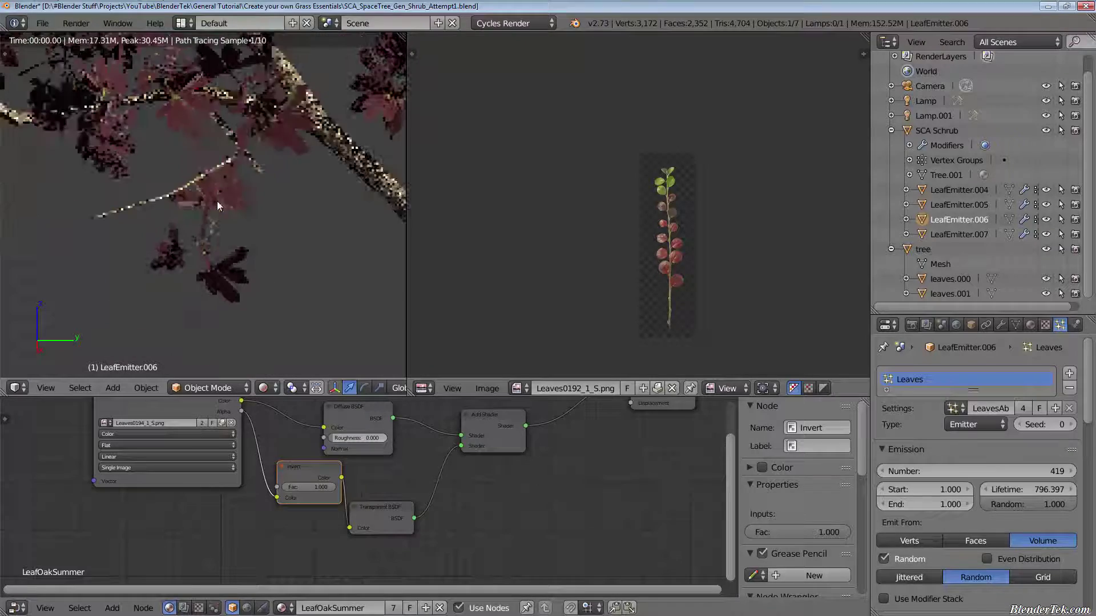
pyautogui.scroll(4, 280, 205)
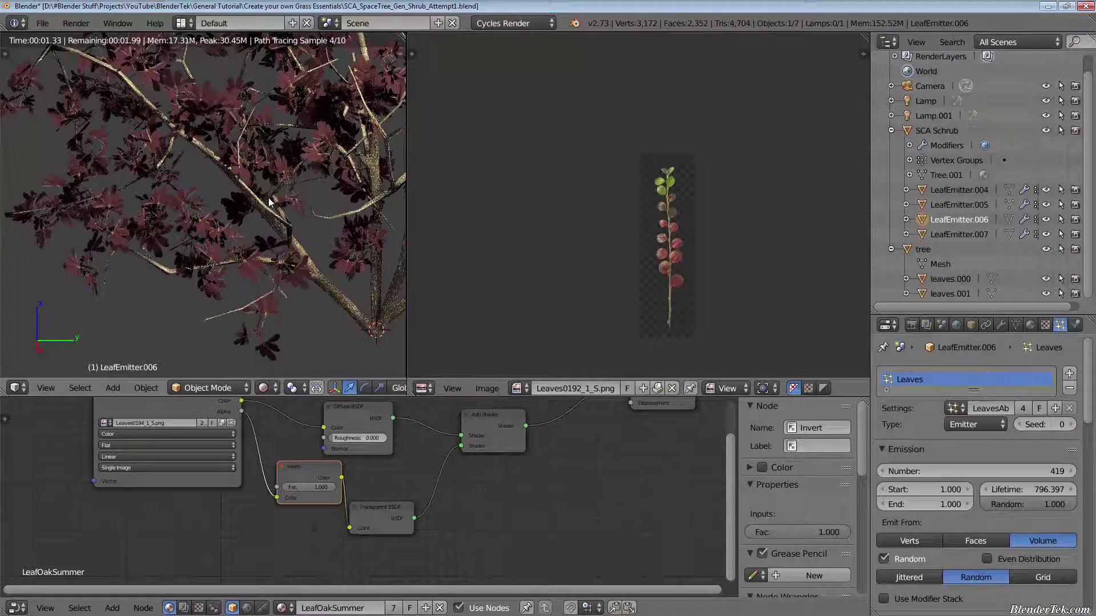
pyautogui.scroll(-3, 282, 193)
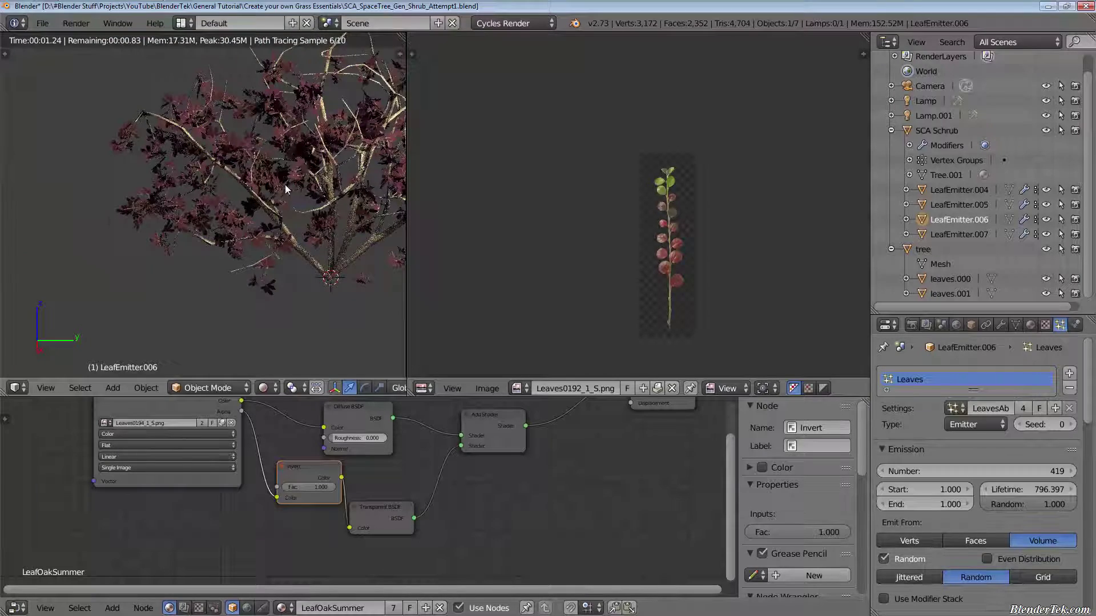
pyautogui.moveTo(285, 184); pyautogui.dragTo(282, 249, button='middle')
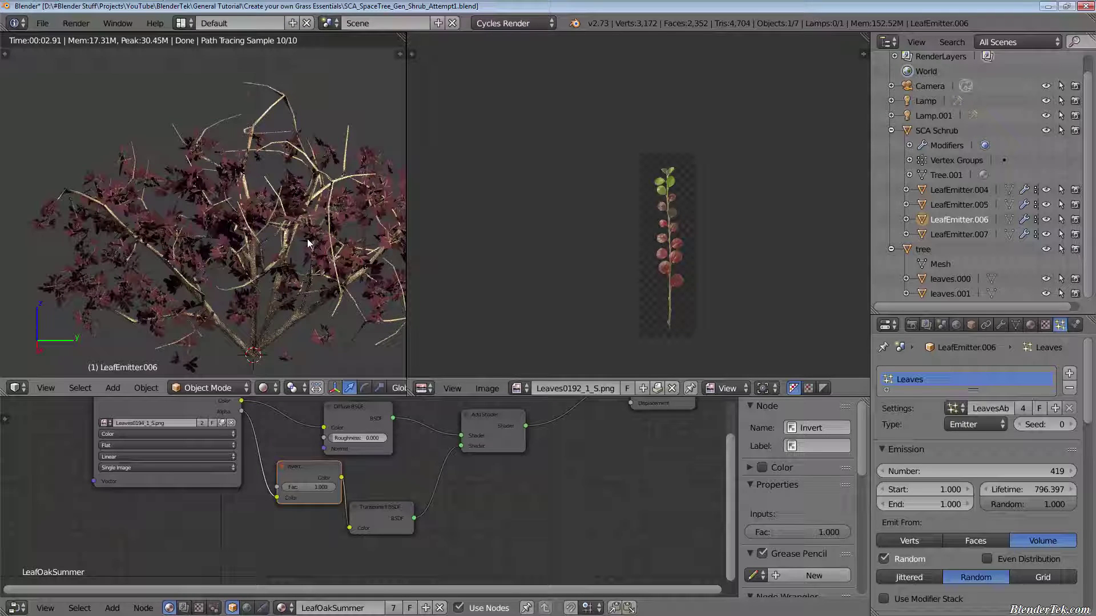
pyautogui.moveTo(308, 244); pyautogui.dragTo(194, 290, button='middle')
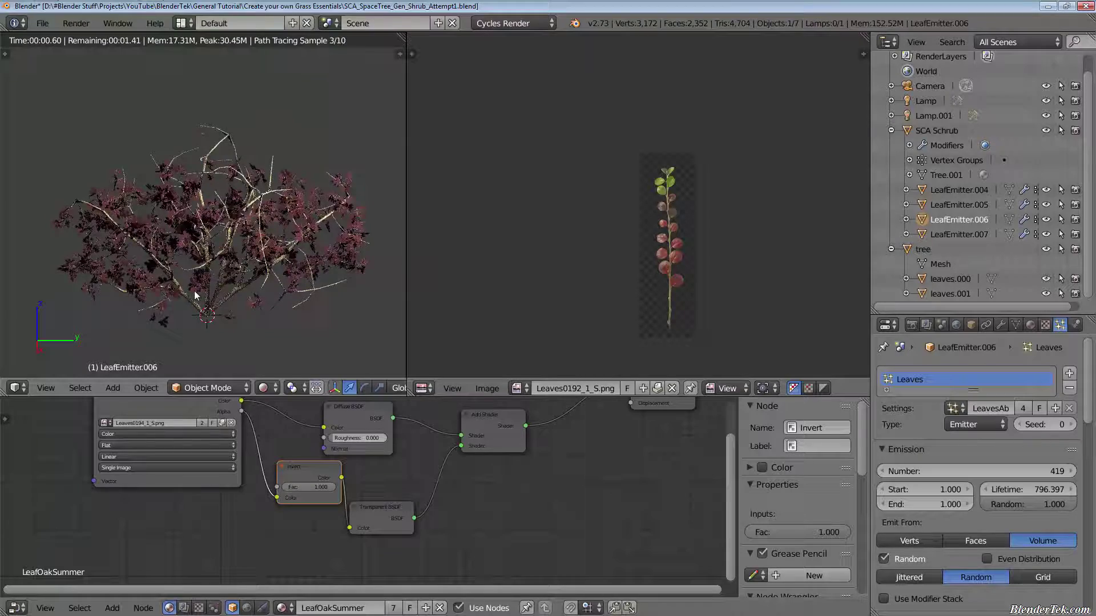
pyautogui.scroll(4, 194, 290)
pyautogui.scroll(-4, 216, 310)
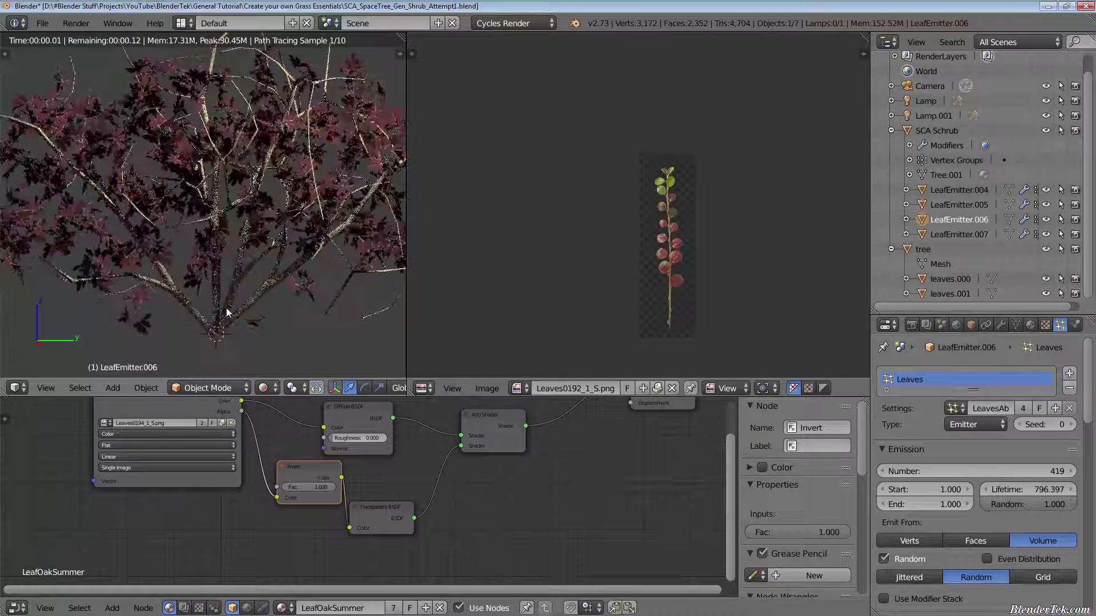
pyautogui.scroll(-2, 245, 312)
pyautogui.moveTo(253, 309); pyautogui.dragTo(234, 326, button='middle')
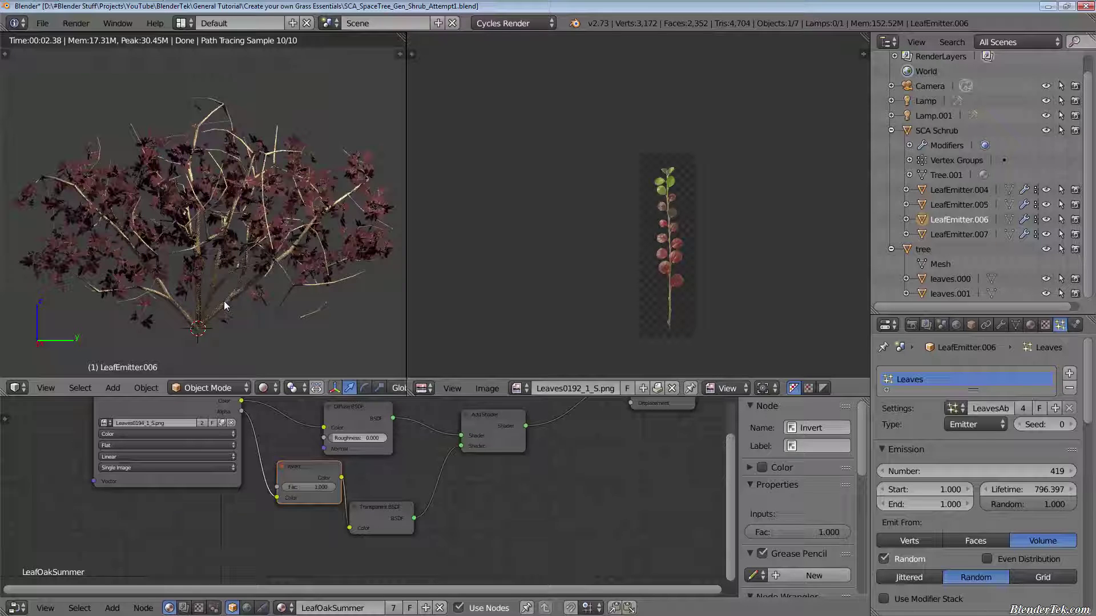
# Select the SCA Schrub trunk object and its BarkBetter1.1 bark shader group node.
pyautogui.moveTo(255, 506); pyautogui.dragTo(287, 538, button='middle')
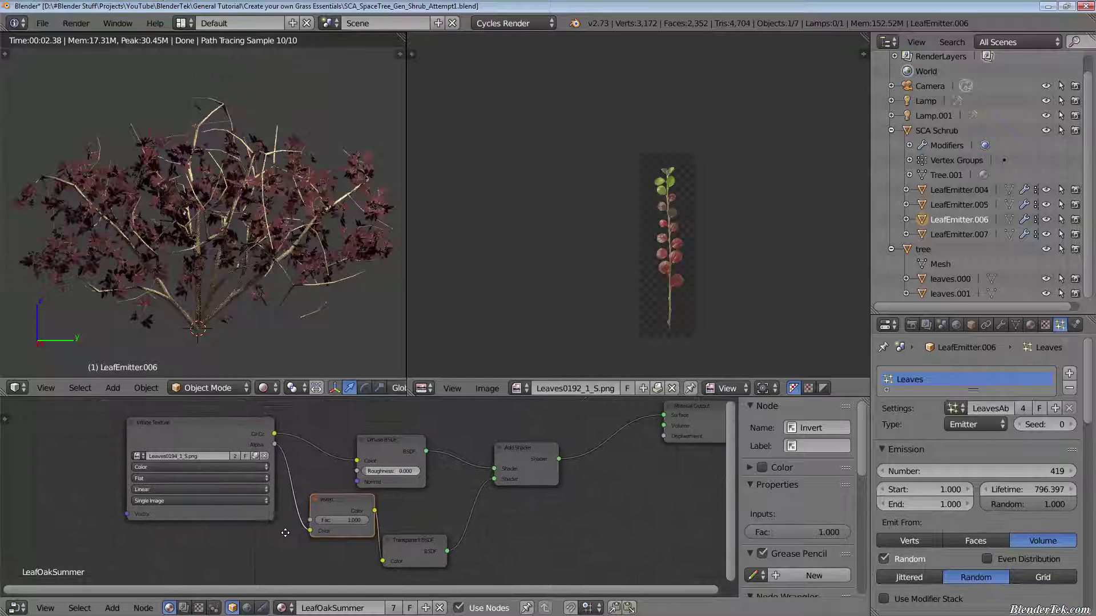
pyautogui.rightClick(205, 320)
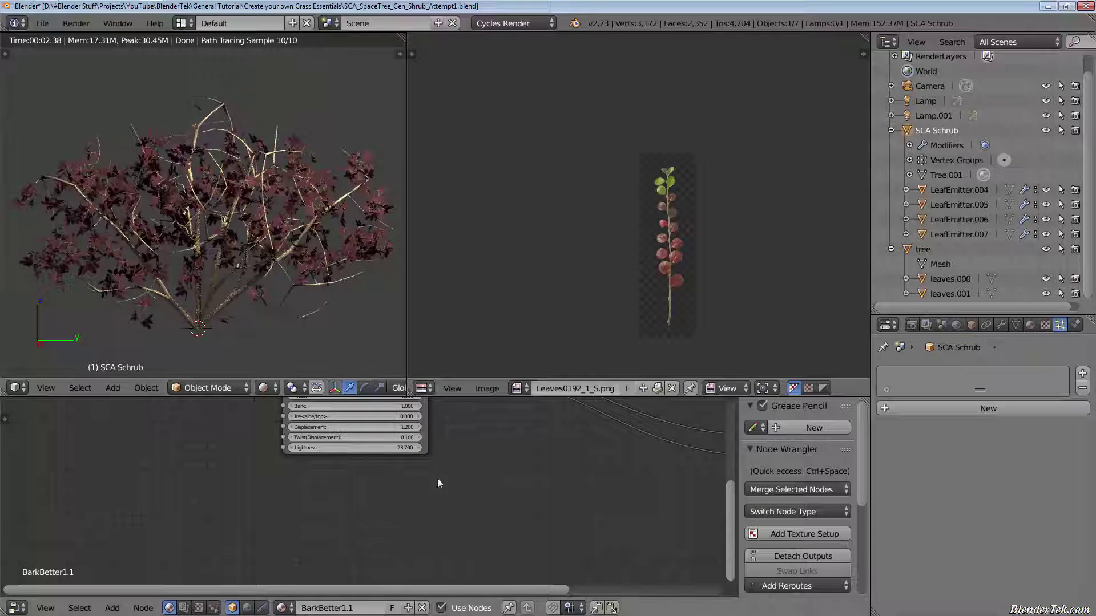
pyautogui.moveTo(440, 477); pyautogui.dragTo(463, 537, button='middle')
pyautogui.scroll(-2, 469, 490)
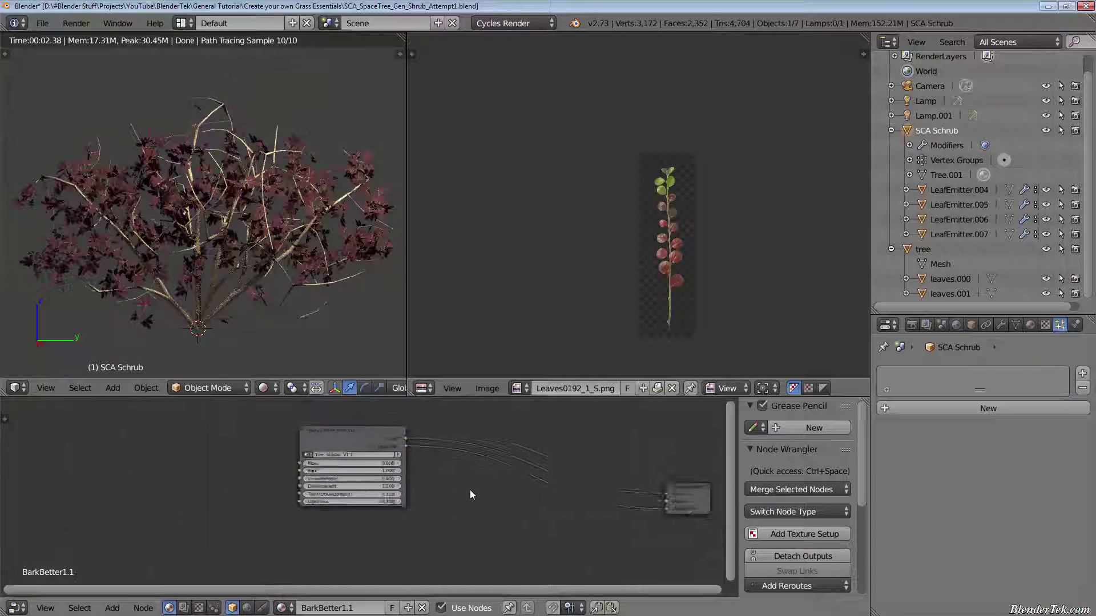
pyautogui.rightClick(328, 440)
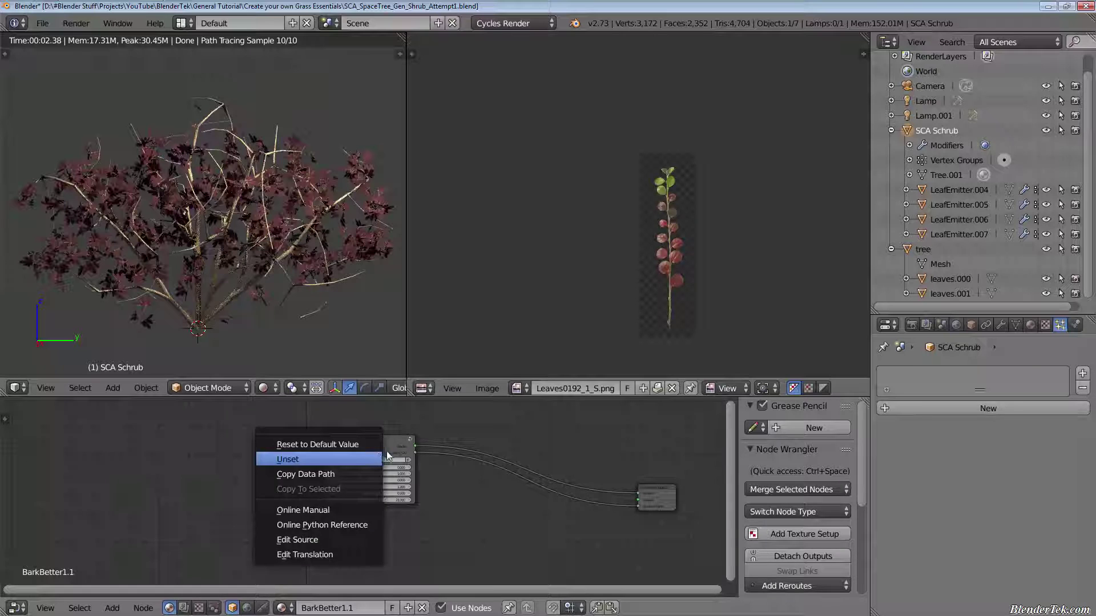
pyautogui.click(386, 451)
# Enter the bark shader group and zoom around its internal nodes.
pyautogui.press('Tab')
pyautogui.scroll(-3, 381, 468)
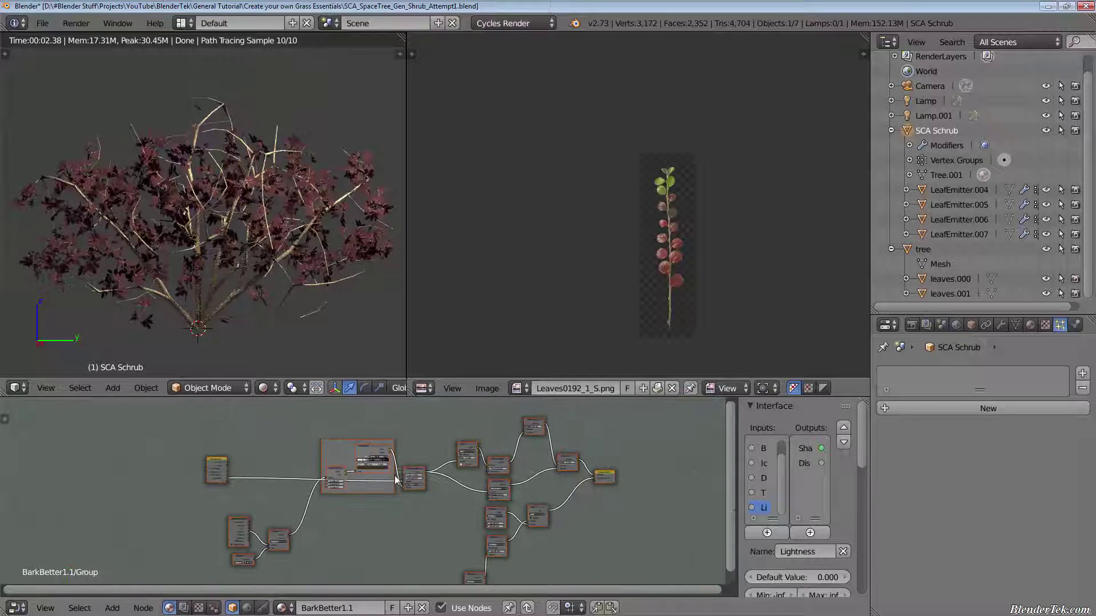
pyautogui.scroll(8, 201, 317)
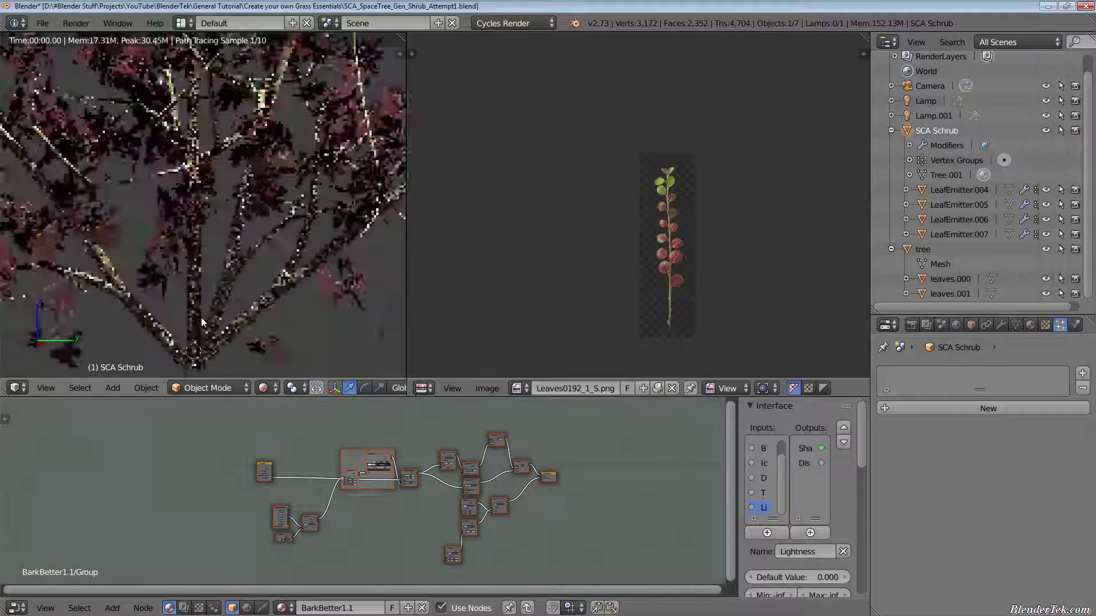
pyautogui.scroll(3, 201, 320)
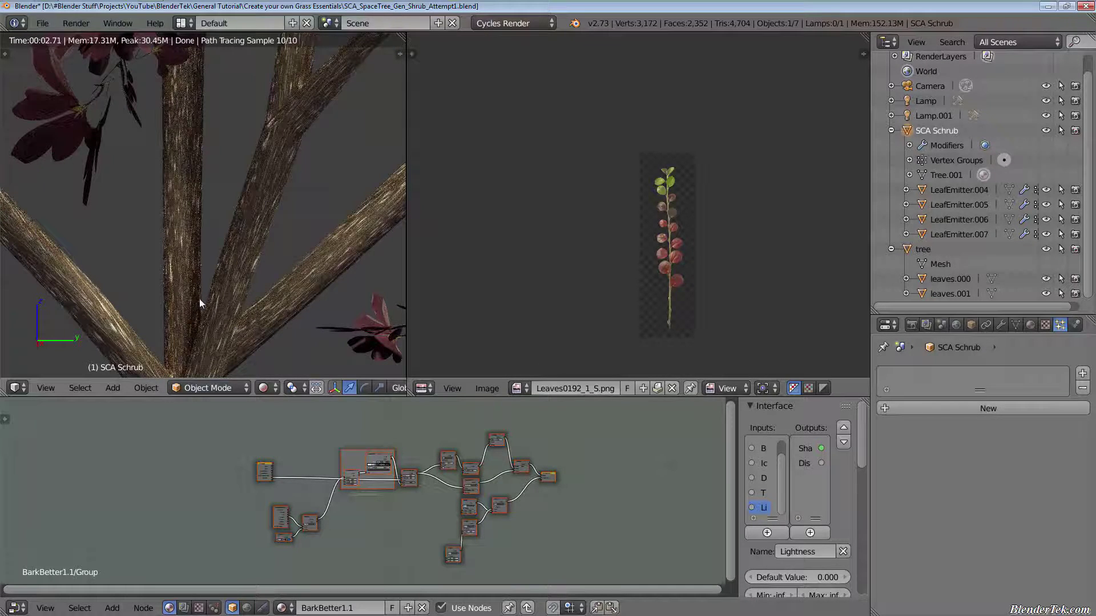
pyautogui.scroll(-6, 171, 320)
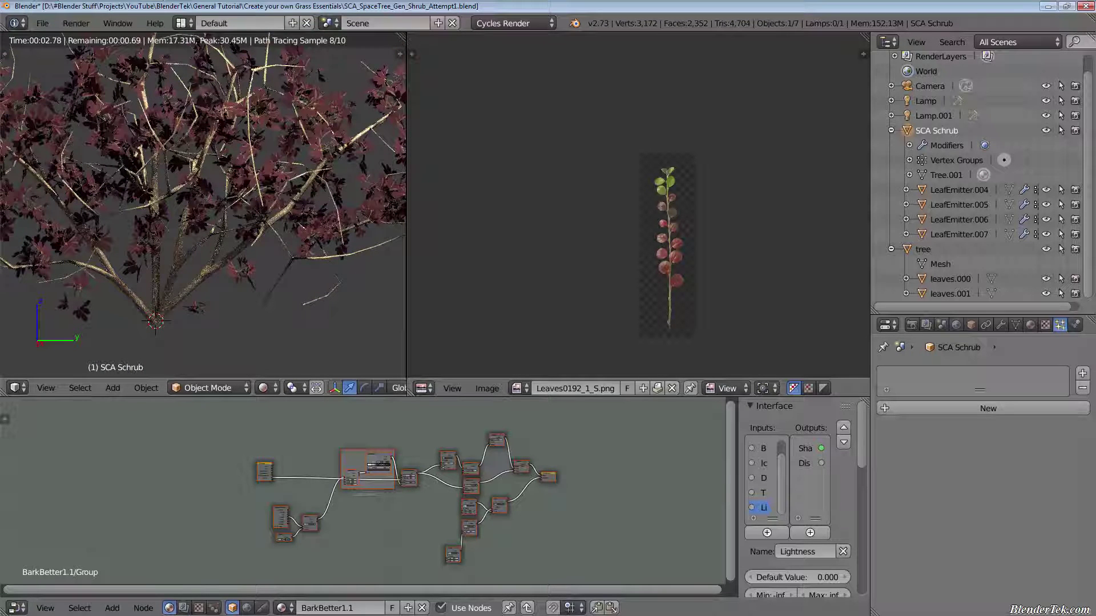
# Exit the group and view the BarkBetter1.1 material's top-level nodes.
pyautogui.press('Tab')
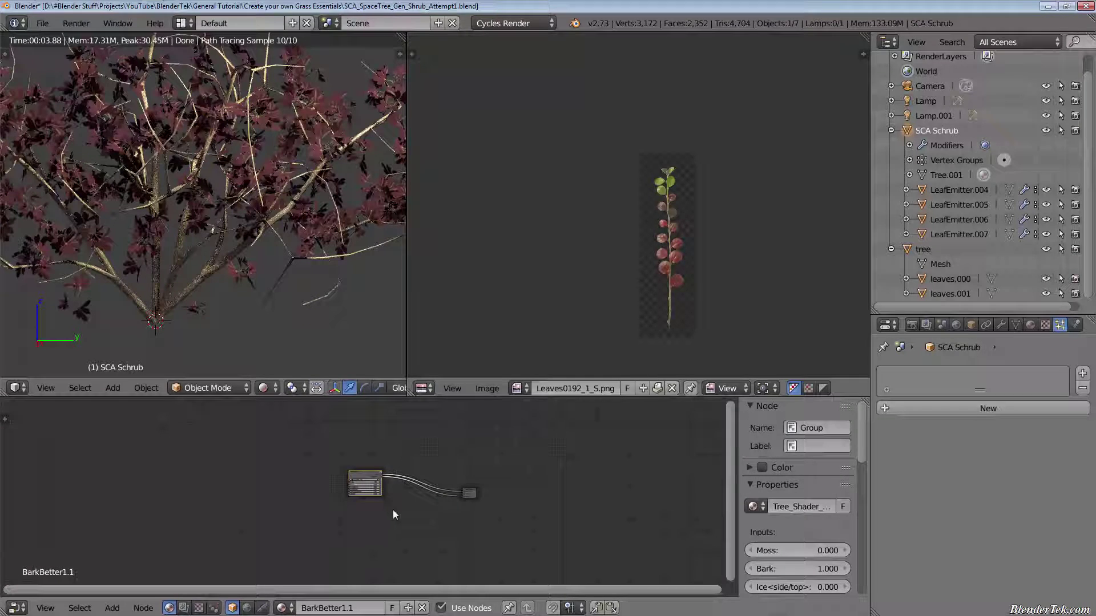
pyautogui.scroll(6, 395, 499)
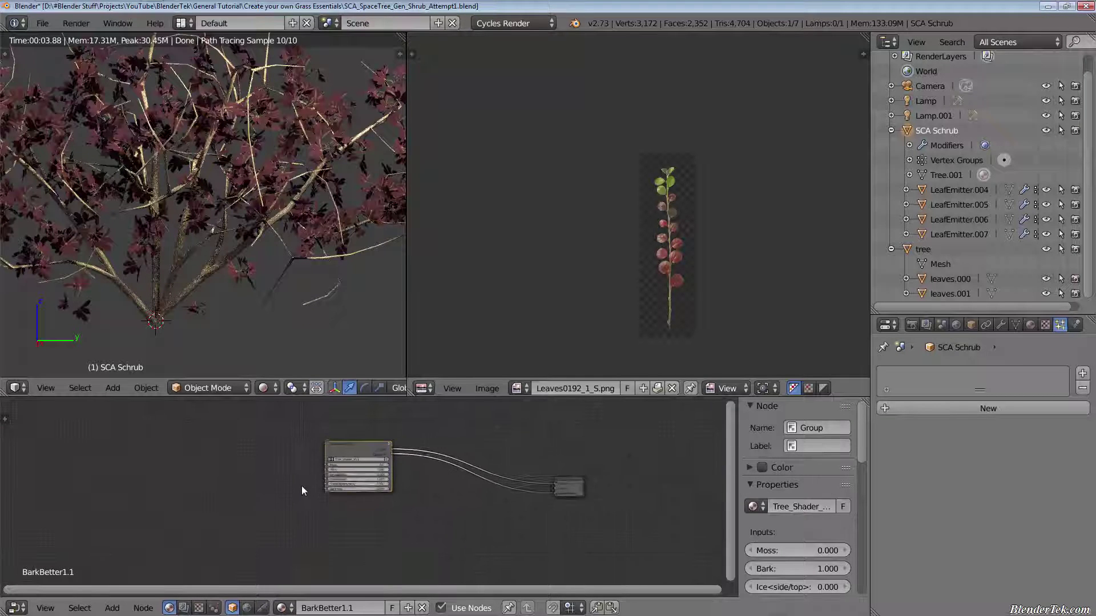
pyautogui.press('Tab')
pyautogui.press('Tab')
pyautogui.scroll(-5, 368, 456)
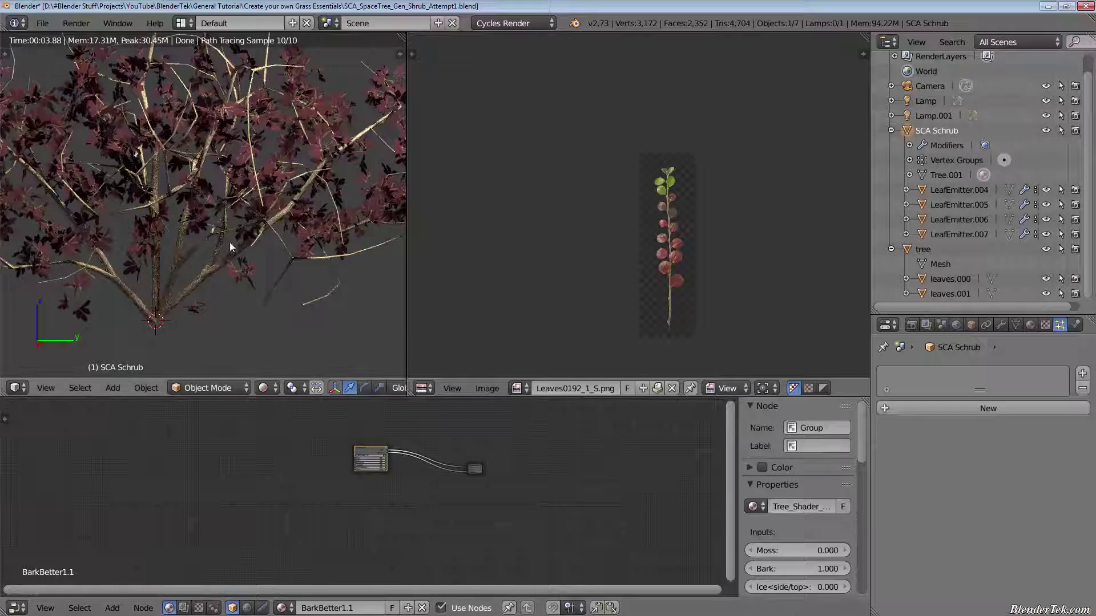
pyautogui.scroll(-5, 178, 187)
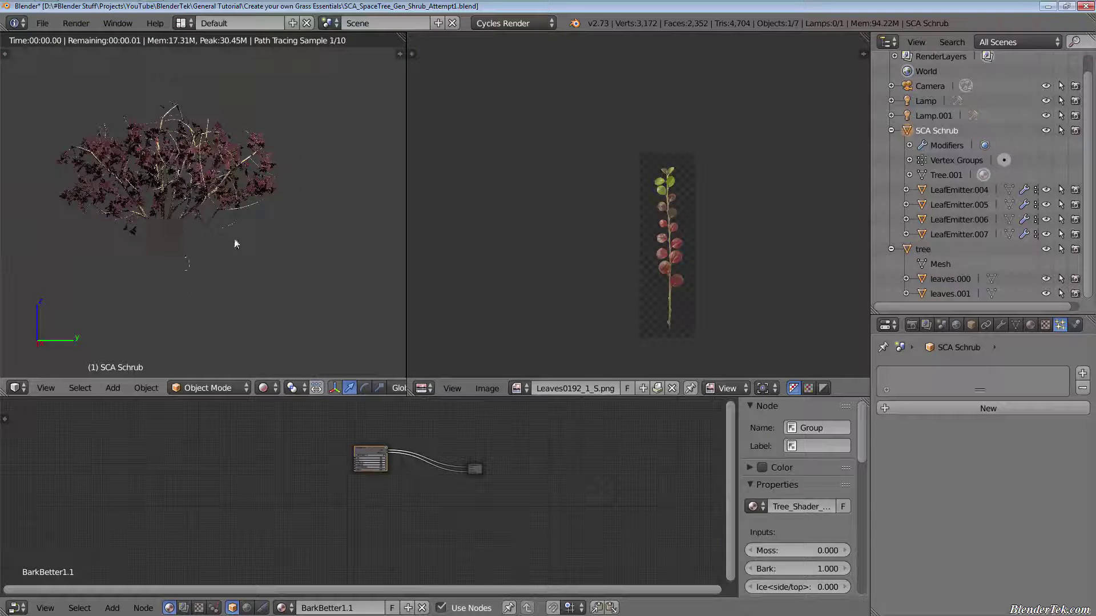
pyautogui.scroll(4, 200, 327)
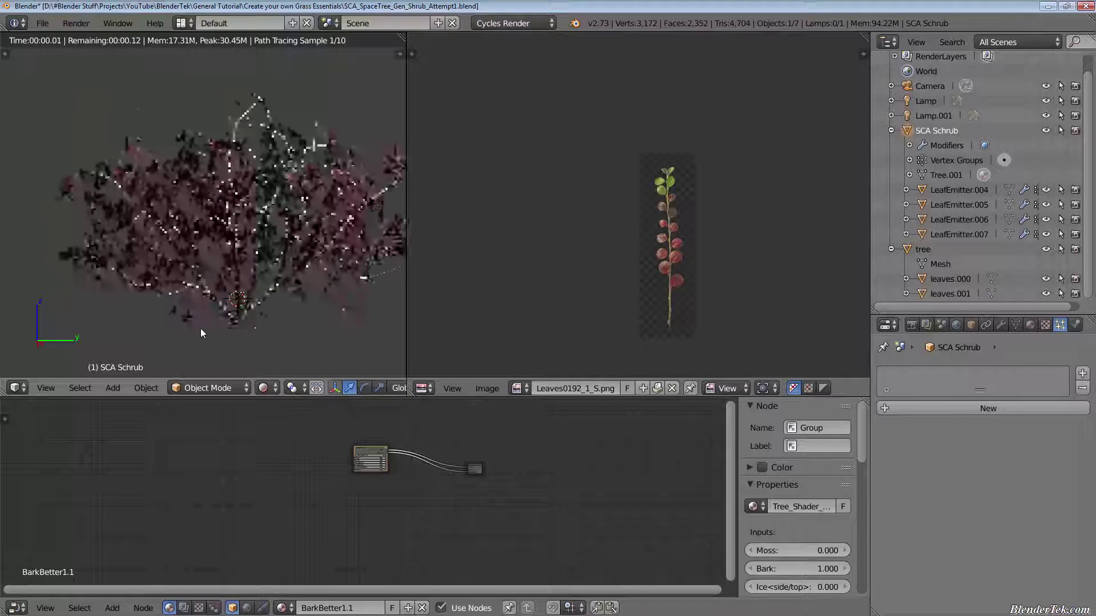
pyautogui.scroll(-2, 255, 323)
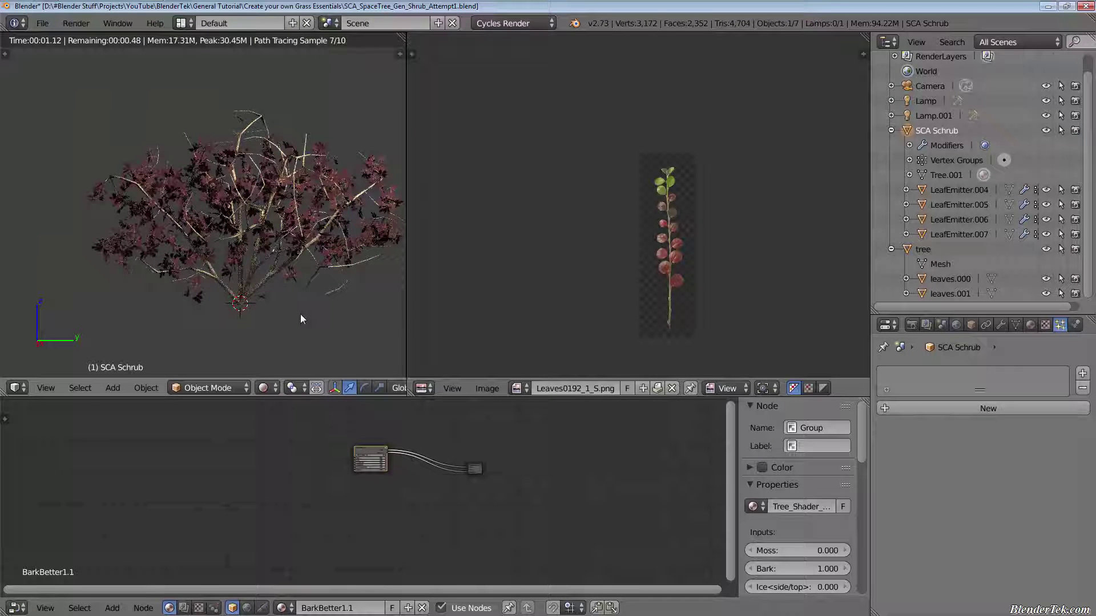
pyautogui.keyDown('shift'); pyautogui.moveTo(249, 341); pyautogui.dragTo(237, 346, button='middle'); pyautogui.keyUp('shift')
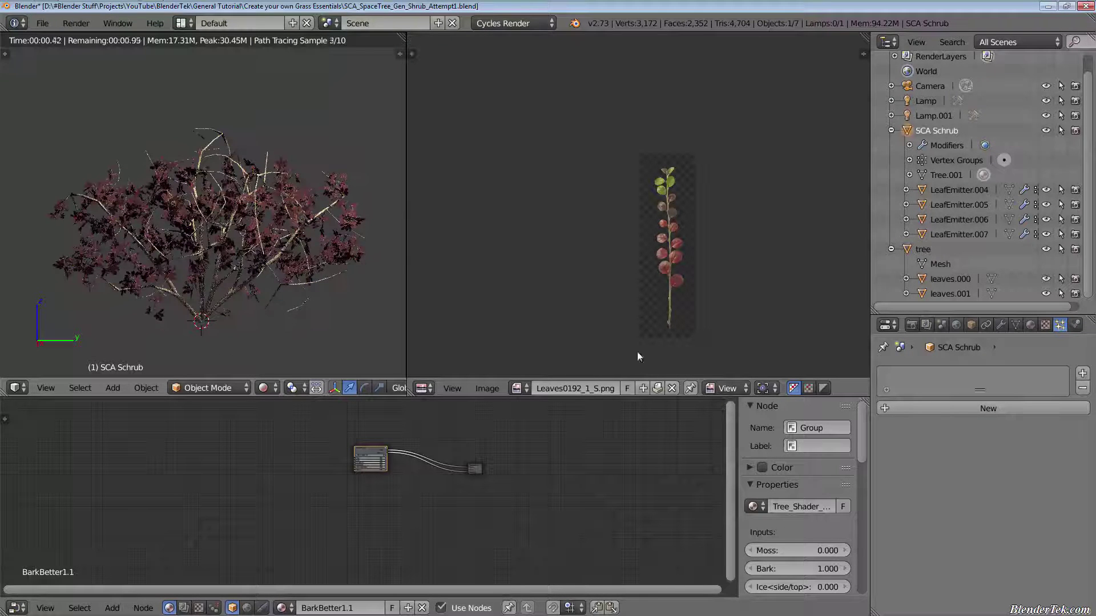